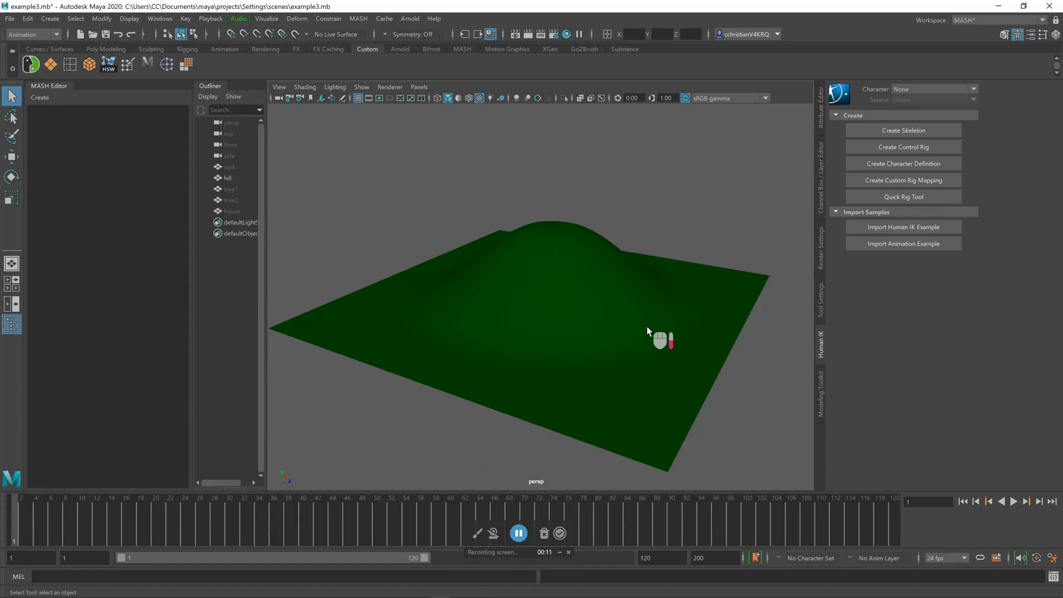
Enlarge the viewport by shrinking the timeline area, and select the hill to view it from underneath.
alt+drag(647, 327, 607, 277)
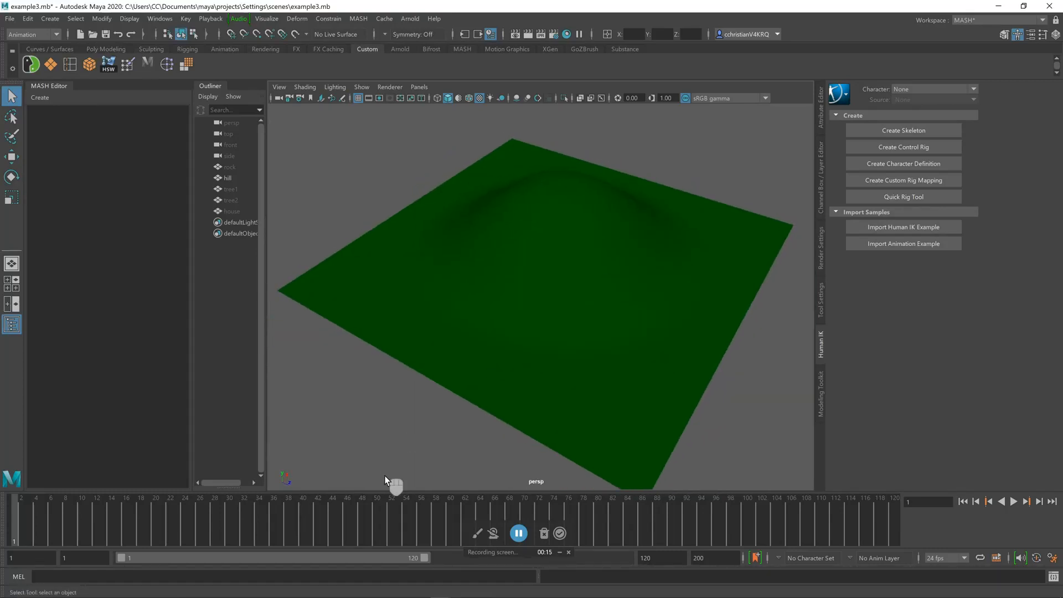
drag(396, 492, 396, 535)
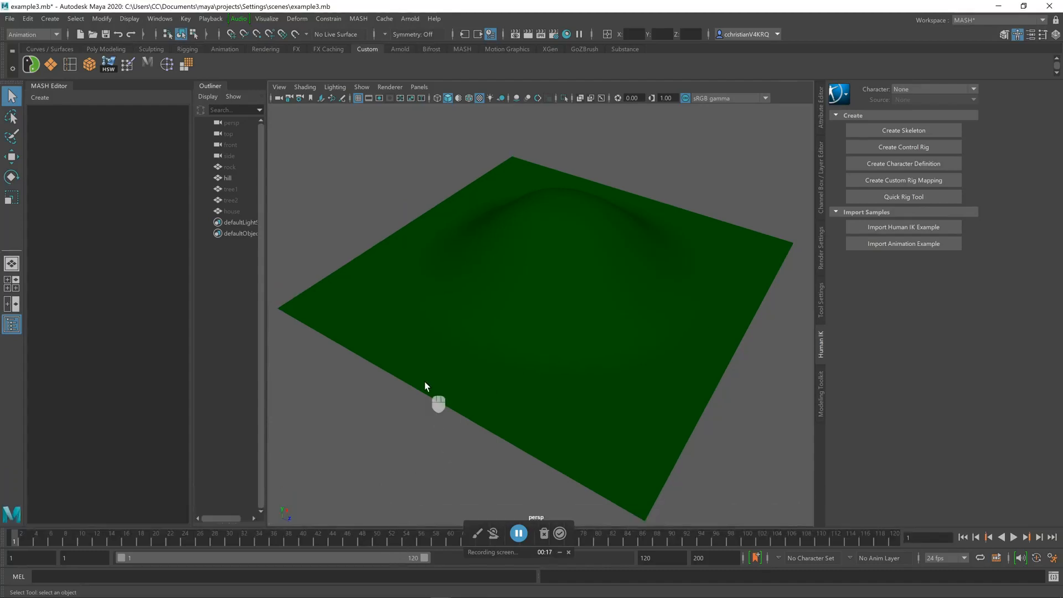
click(588, 317)
alt+drag(593, 380, 574, 348)
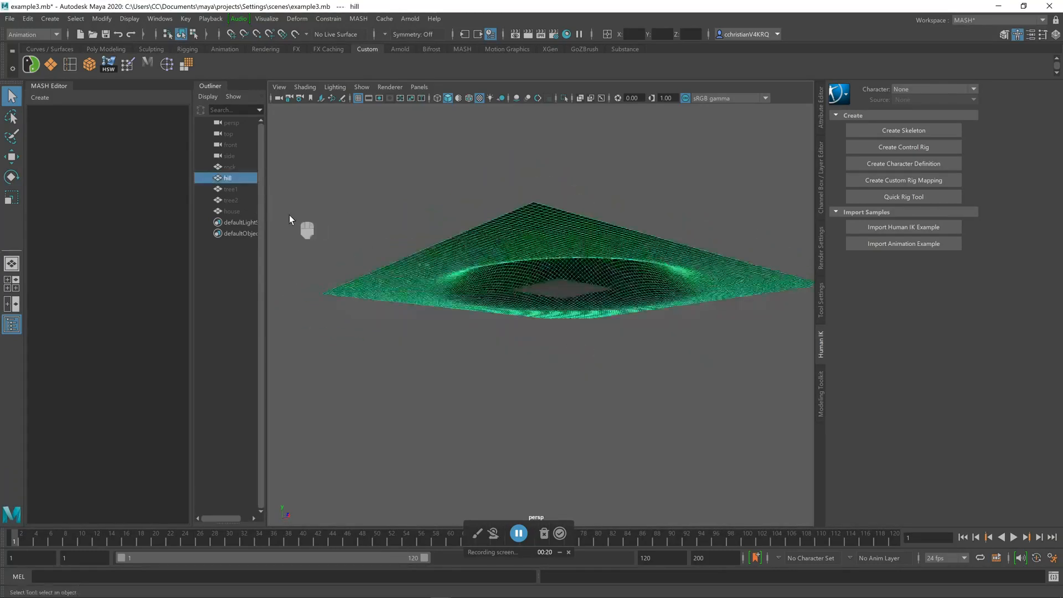
Unhide the tree1 object and leave it selected.
click(239, 197)
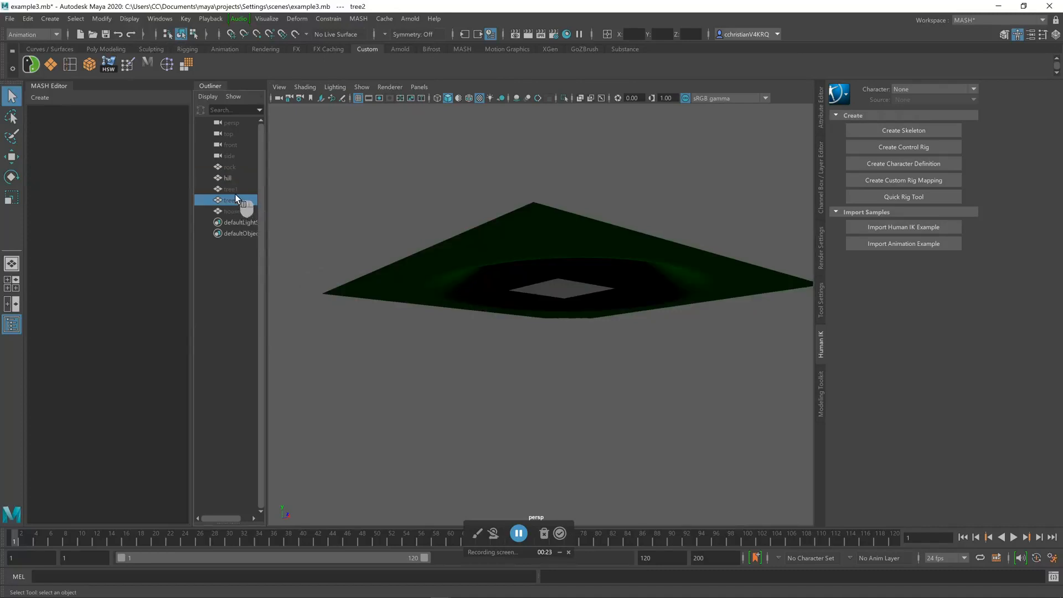
click(243, 190)
key(shift+h)
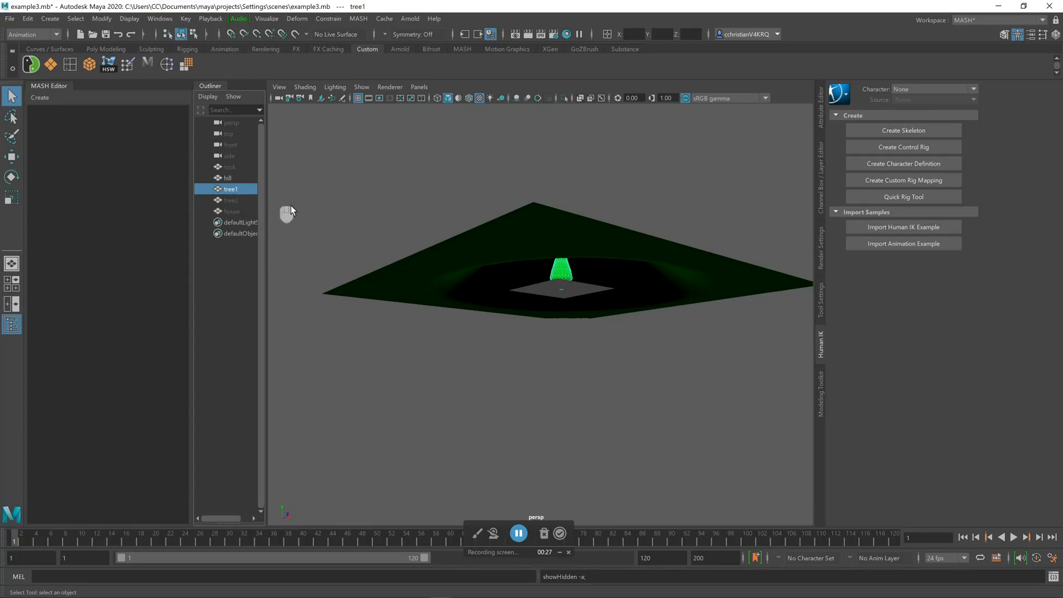
click(528, 314)
click(560, 263)
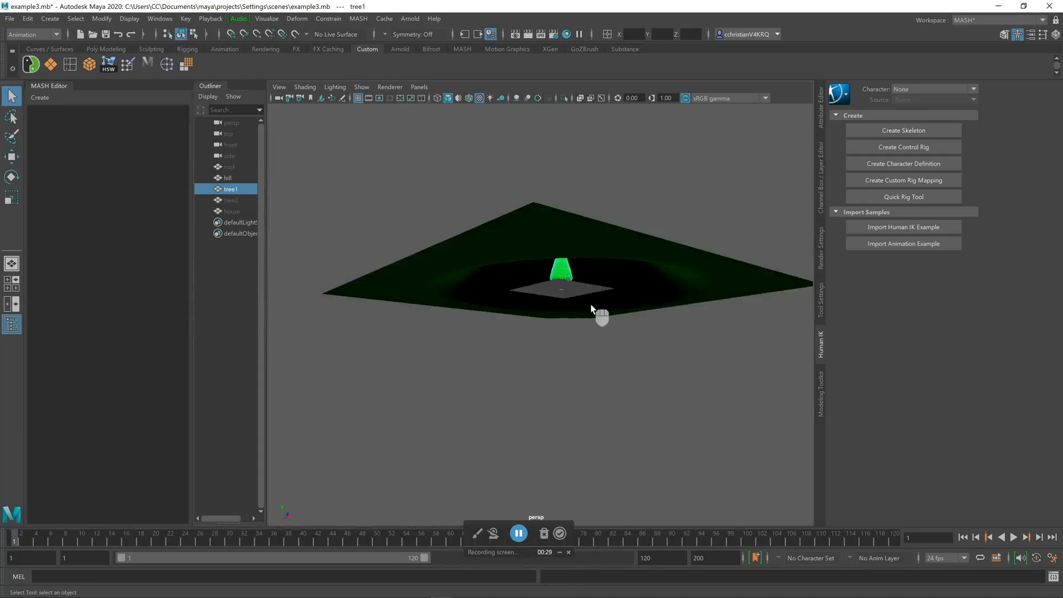
Examine the tree1 model up close and its size and position beneath the hill.
alt+drag(605, 314, 617, 394)
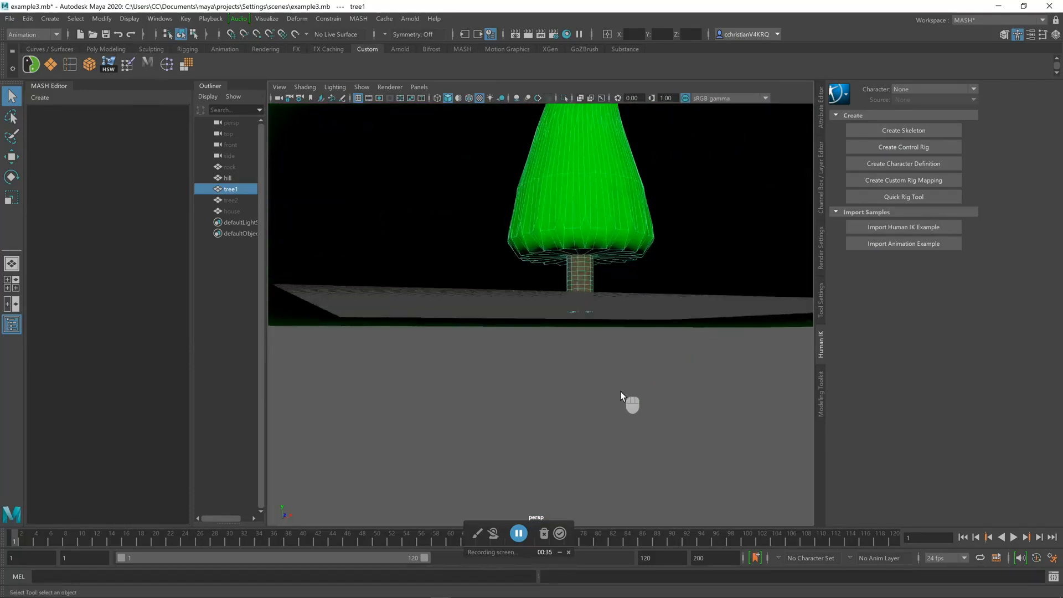
key(e)
key(q)
alt+right_drag(671, 398, 484, 377)
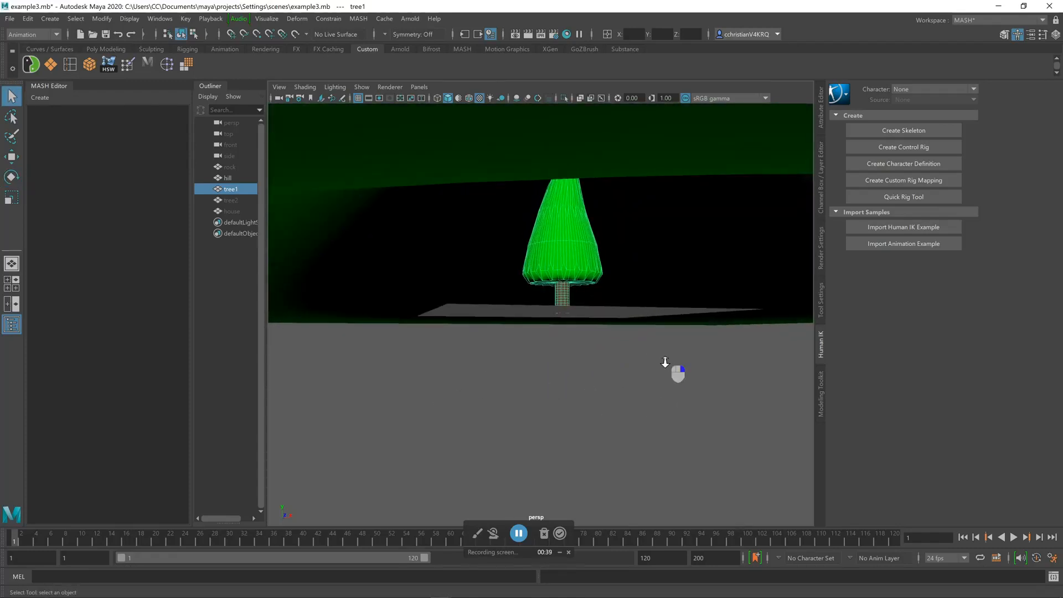
alt+drag(671, 368, 552, 365)
alt+right_drag(552, 365, 598, 360)
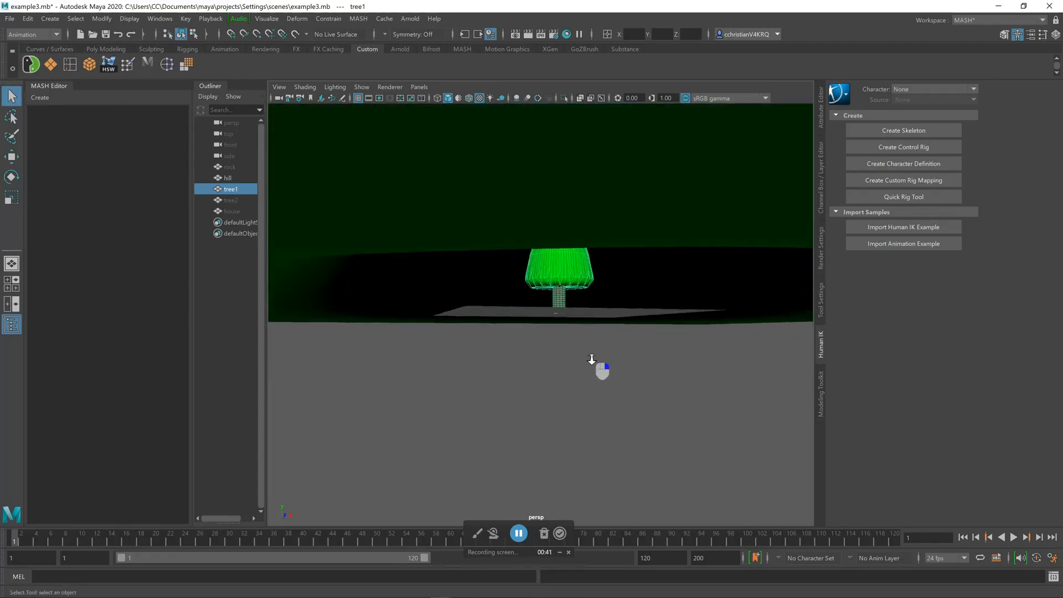
alt+right_drag(655, 384, 394, 381)
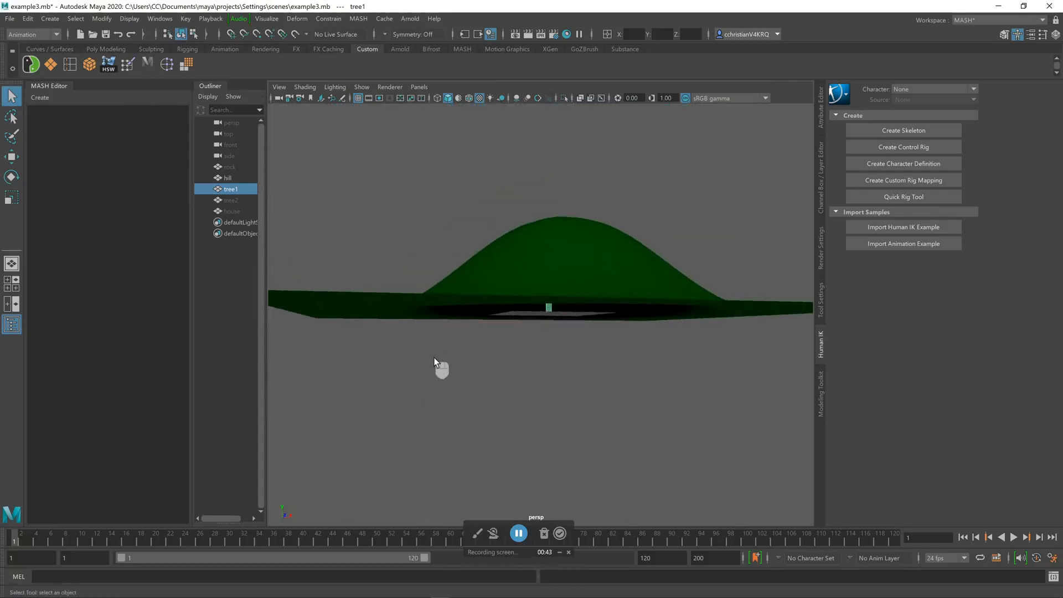
alt+drag(436, 363, 566, 400)
Create a MASH network from the selected tree1 object.
click(40, 98)
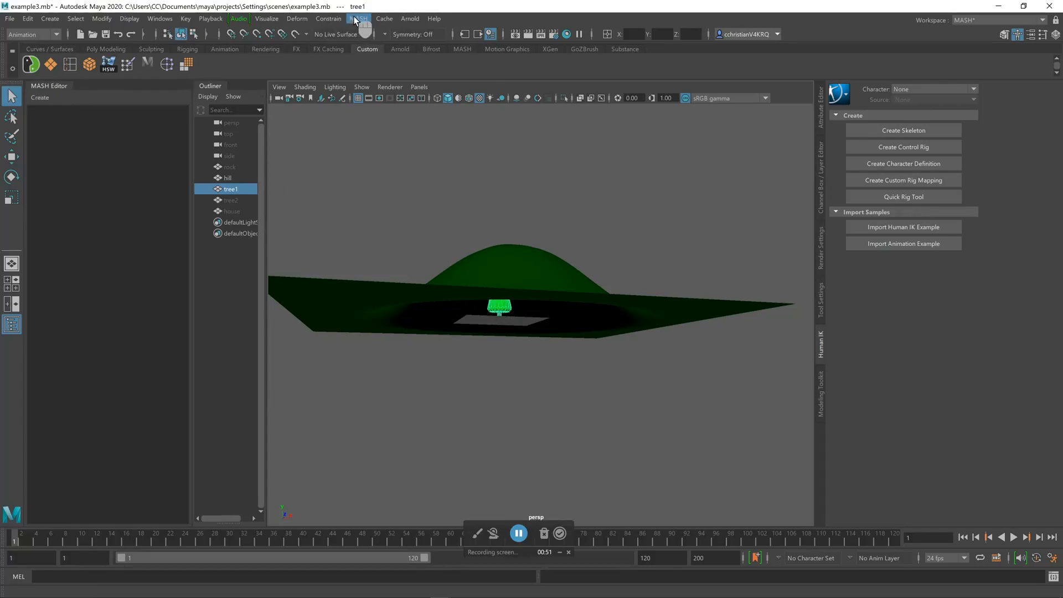
click(354, 20)
click(35, 96)
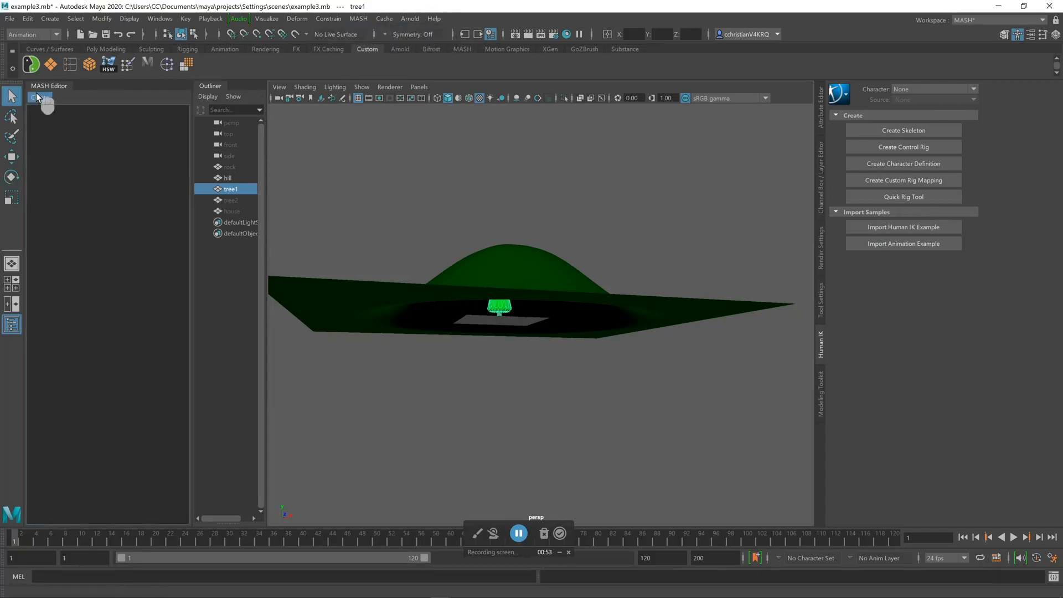
click(72, 111)
alt+drag(523, 227, 603, 222)
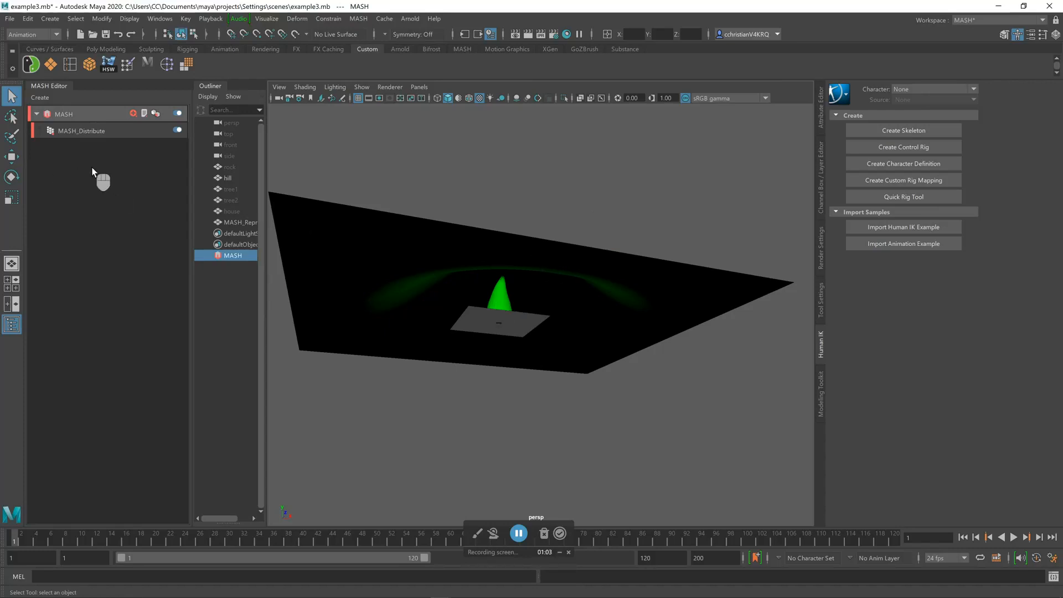
Widen the Outliner and show the attributes of the network's MASH_Distribute node.
click(96, 129)
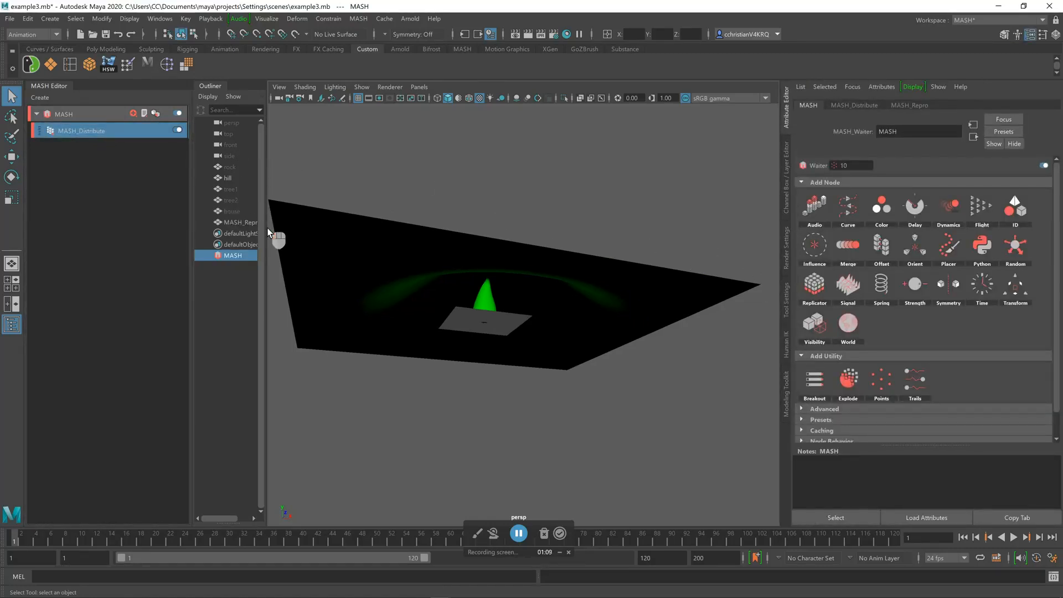
drag(266, 229, 319, 237)
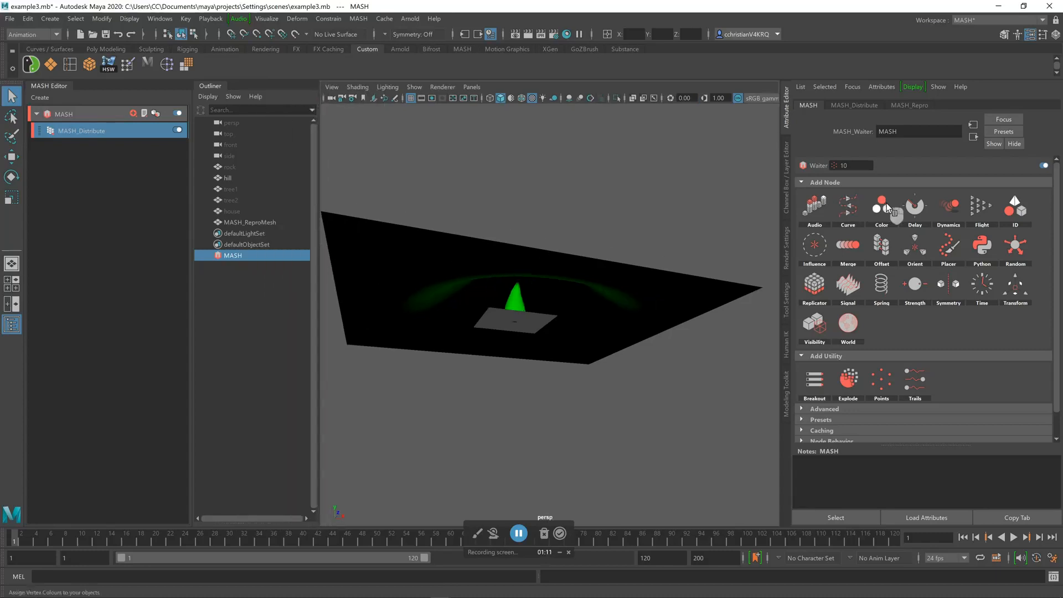
click(861, 108)
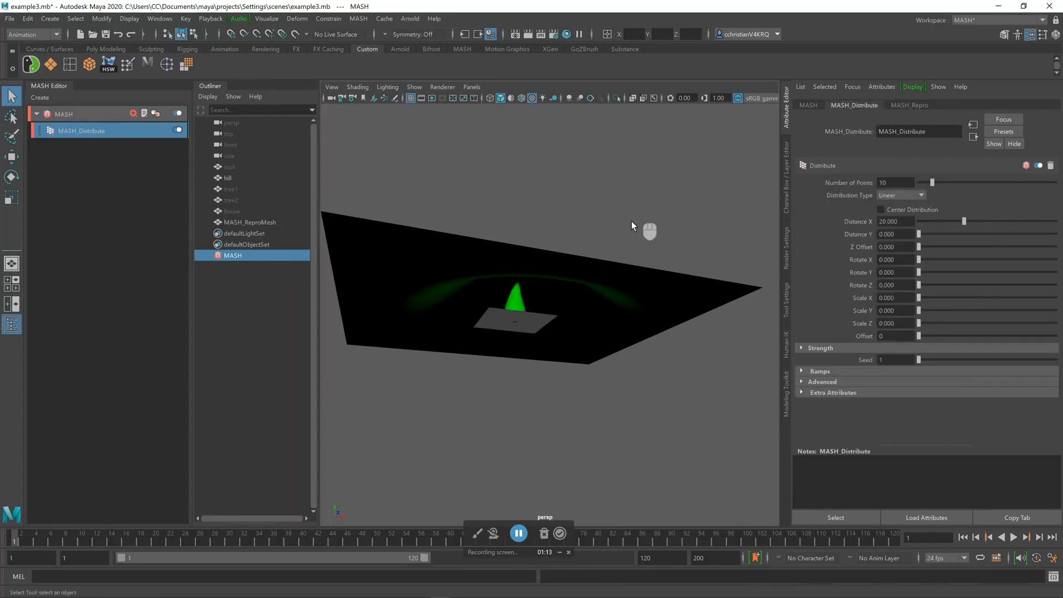
alt+drag(631, 224, 589, 228)
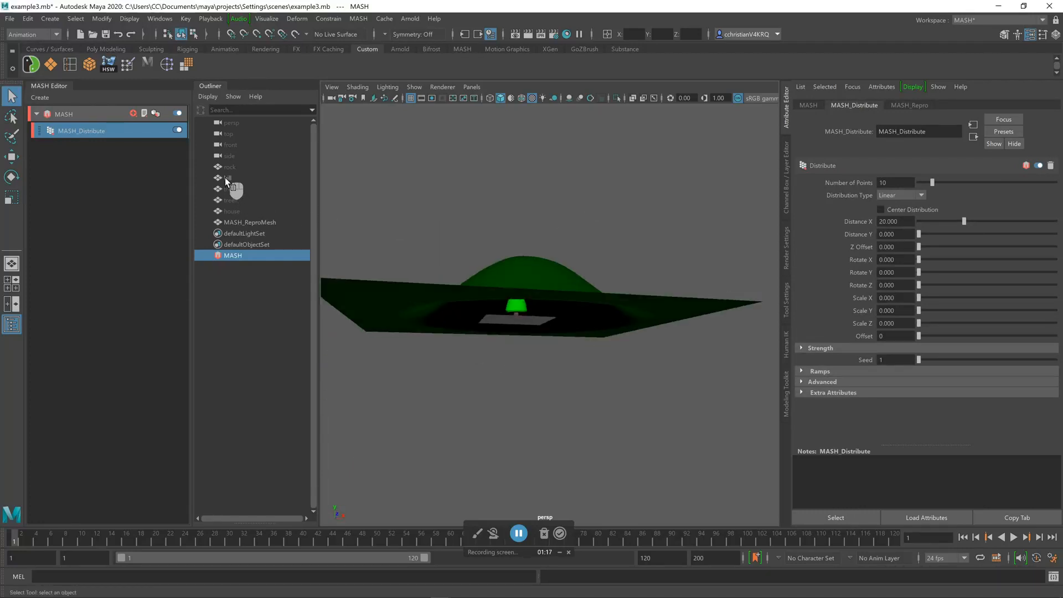
Set the distribution type to Mesh and connect the hill as the input mesh.
click(913, 197)
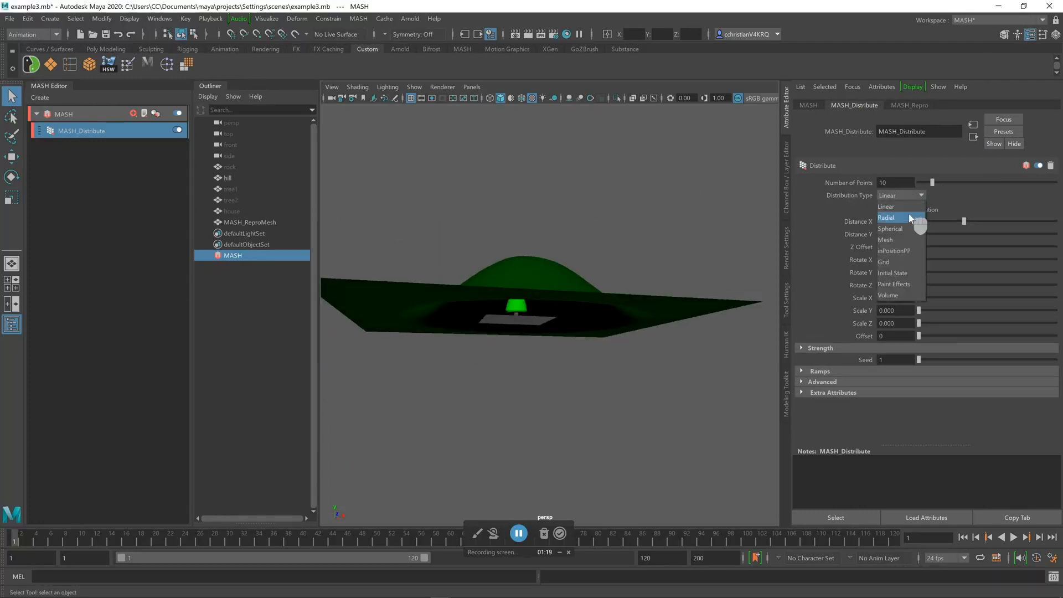
click(888, 240)
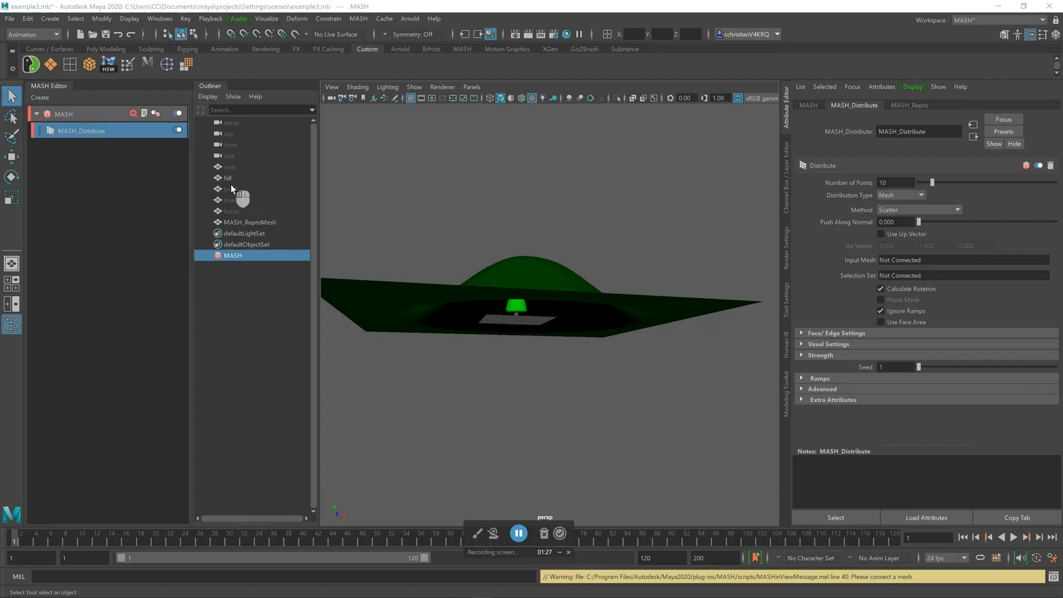
middle_drag(228, 182, 919, 261)
alt+drag(636, 208, 589, 211)
scroll(589, 212, up, 3)
scroll(585, 214, down, 8)
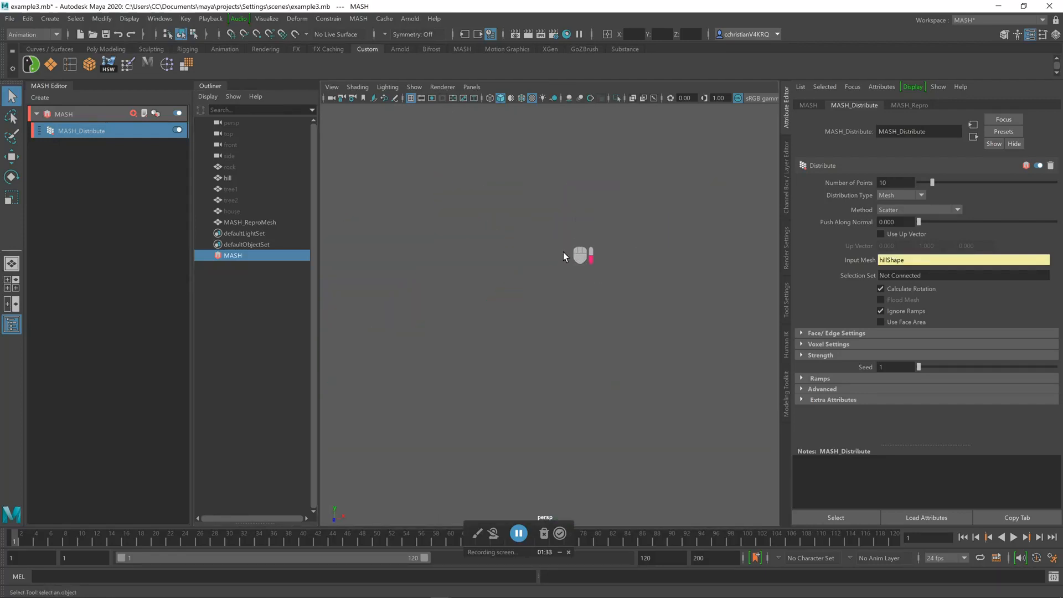
scroll(554, 285, up, 2)
scroll(556, 286, up, 3)
alt+middle_drag(506, 223, 575, 207)
Keep the Scatter method and set the distribution's number of points to 100.
click(921, 209)
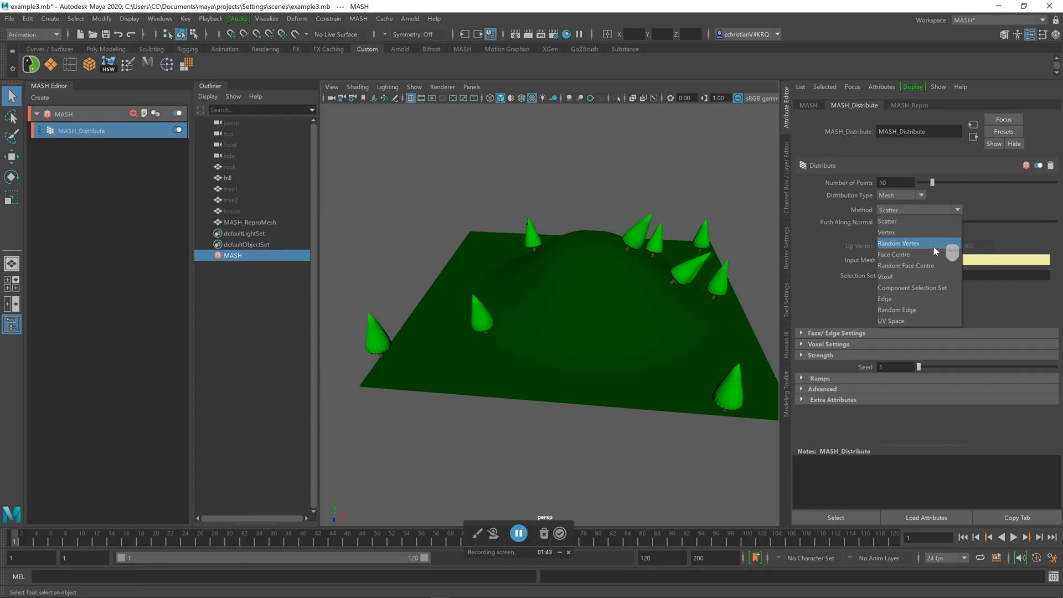
click(979, 200)
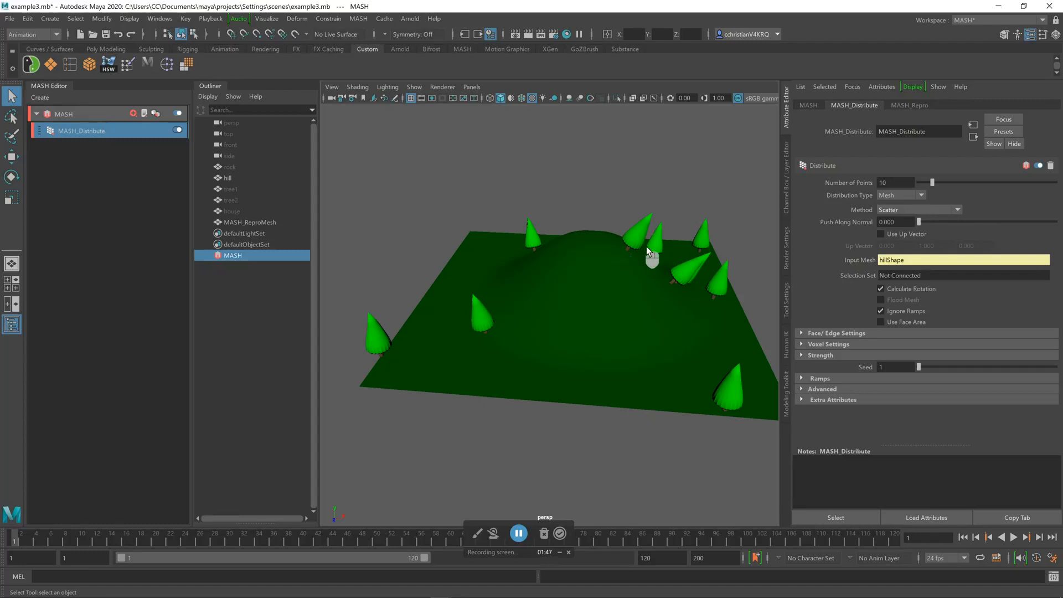
alt+drag(645, 247, 616, 266)
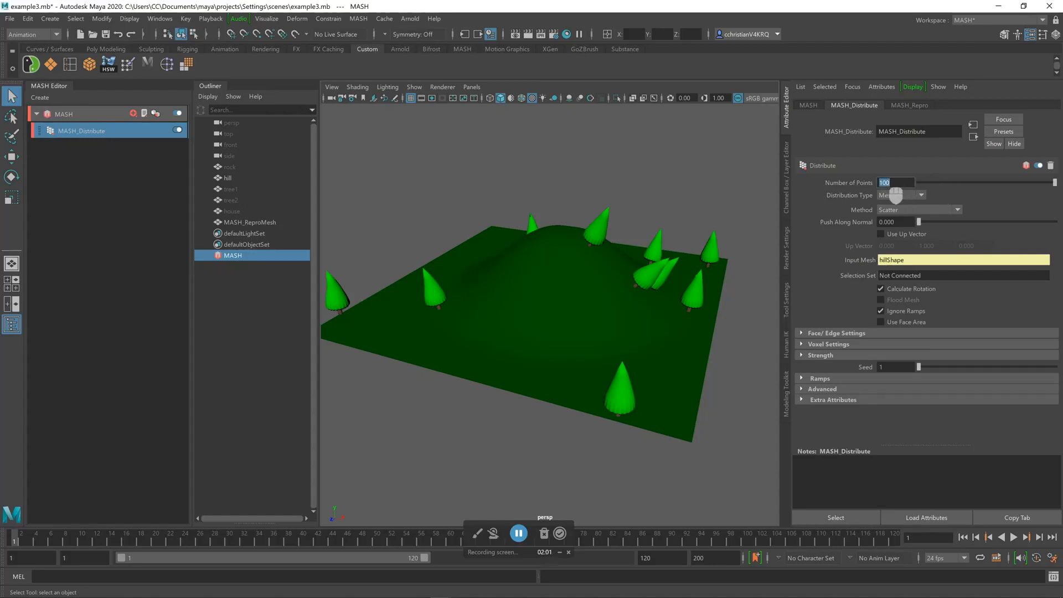
mouse_move(624, 182)
alt+mouse_down()
mouse_move(597, 180)
mouse_move(625, 189)
alt+mouse_up()
mouse_move(626, 189)
alt+middle_down()
mouse_move(610, 186)
mouse_move(621, 182)
alt+middle_up()
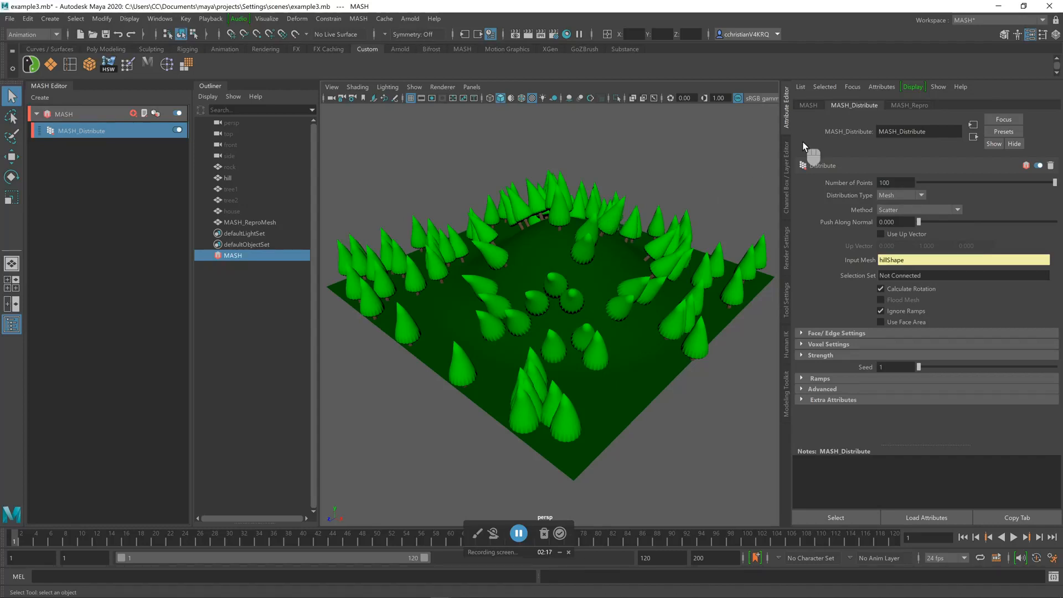
Add tree2 and the rock to the MASH_Repro node's list of objects.
click(920, 105)
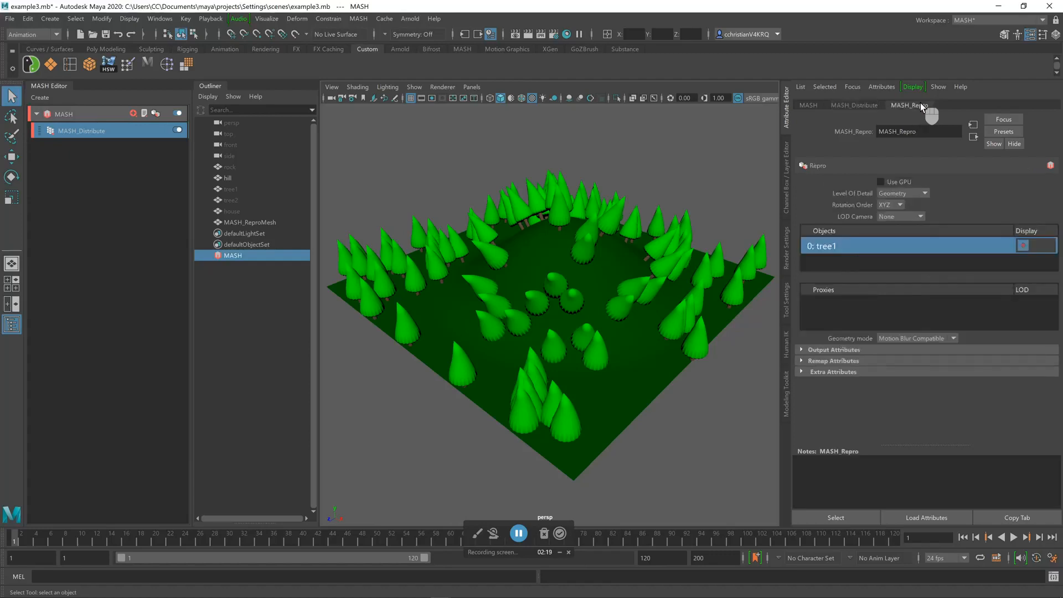
click(1016, 539)
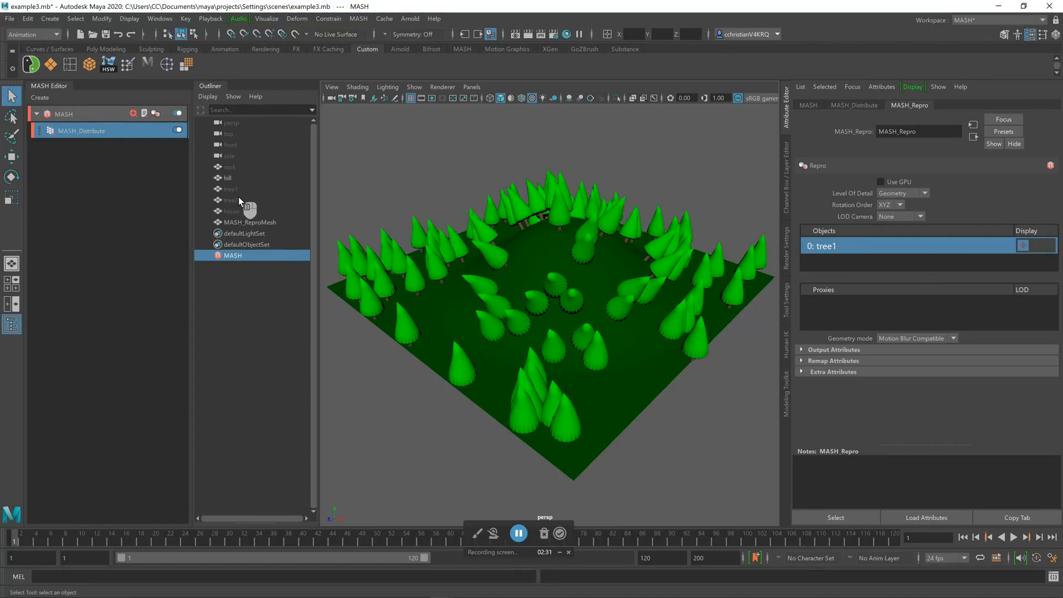
drag(232, 203, 868, 261)
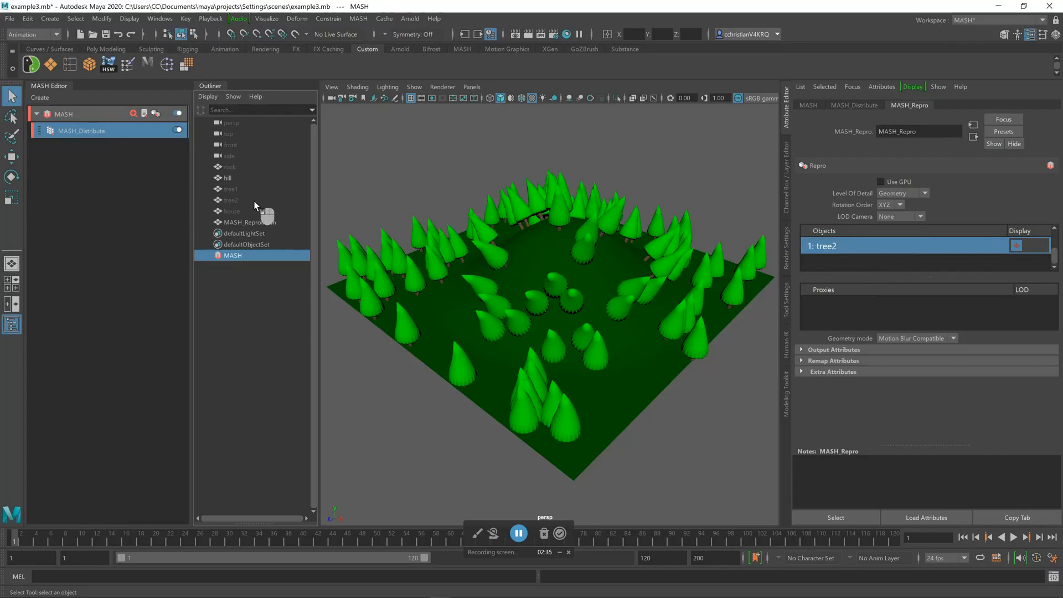
drag(233, 169, 861, 266)
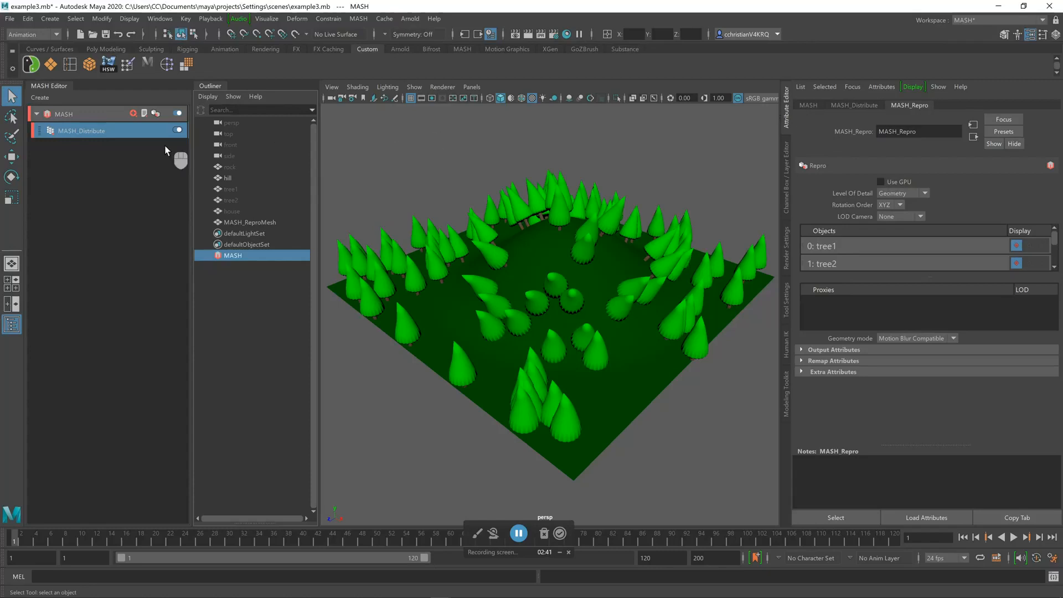
Add an ID node to the MASH network.
click(75, 115)
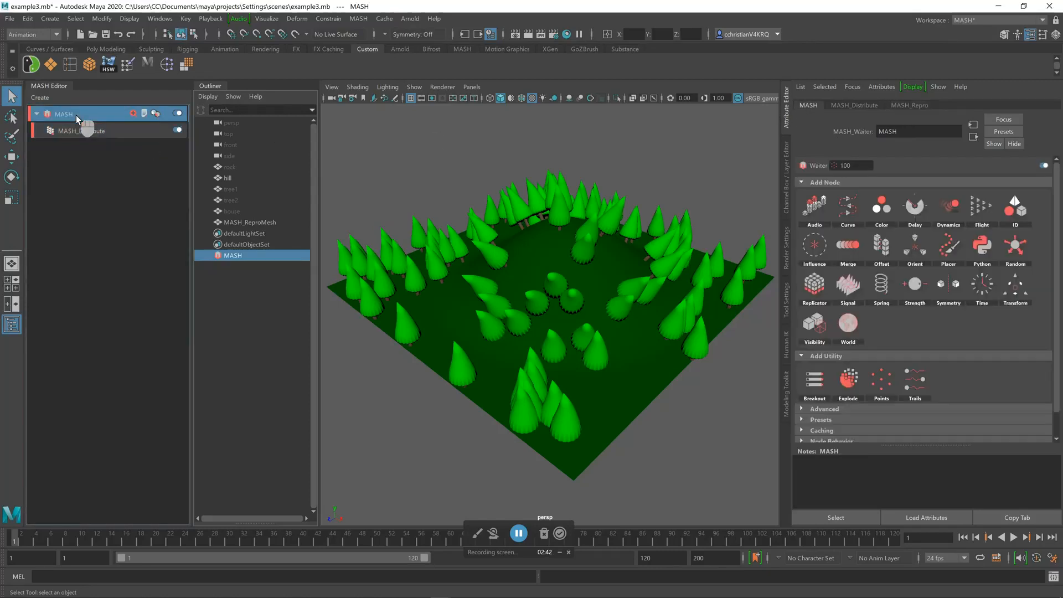
click(1024, 210)
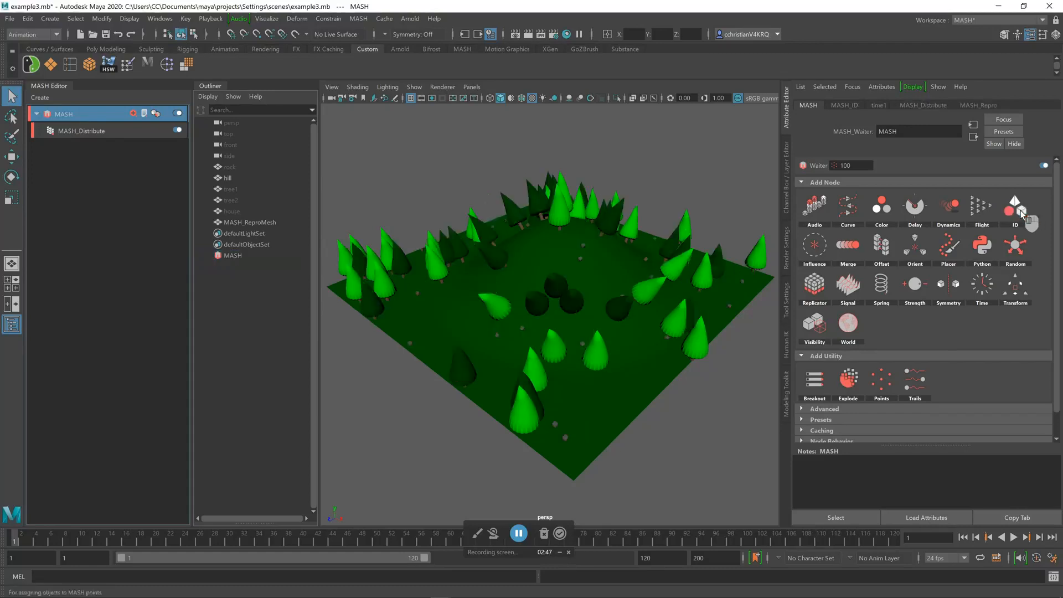
alt+drag(738, 423, 572, 418)
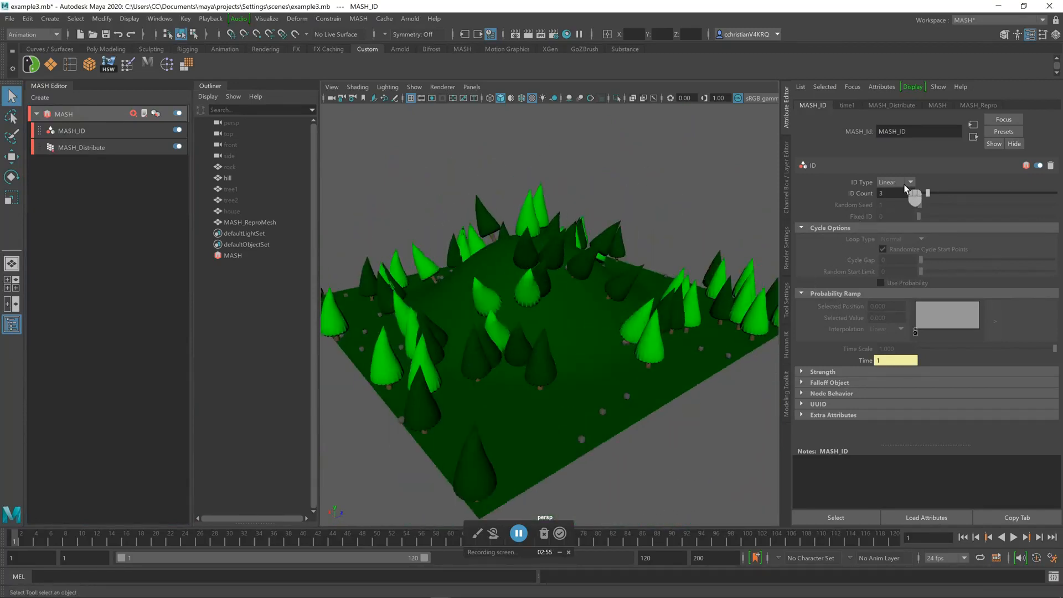
Set the MASH_ID node's ID type to Random and check the mix of trees and rocks across the hill.
click(902, 183)
click(889, 205)
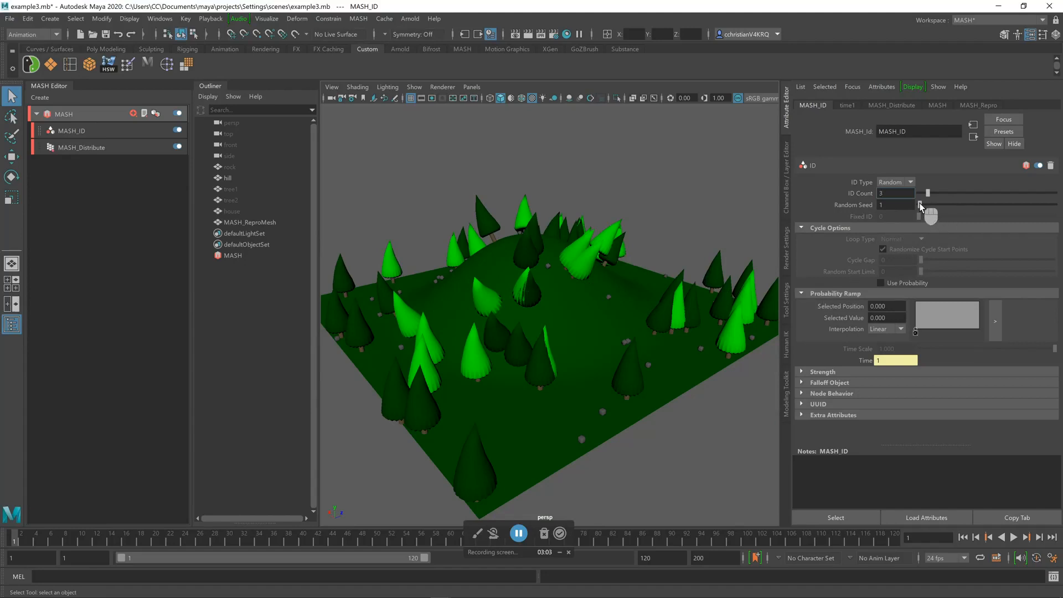
mouse_move(928, 197)
mouse_down()
mouse_move(916, 216)
mouse_move(943, 213)
mouse_move(921, 212)
mouse_up()
alt+drag(655, 227, 689, 214)
scroll(663, 248, down, 1)
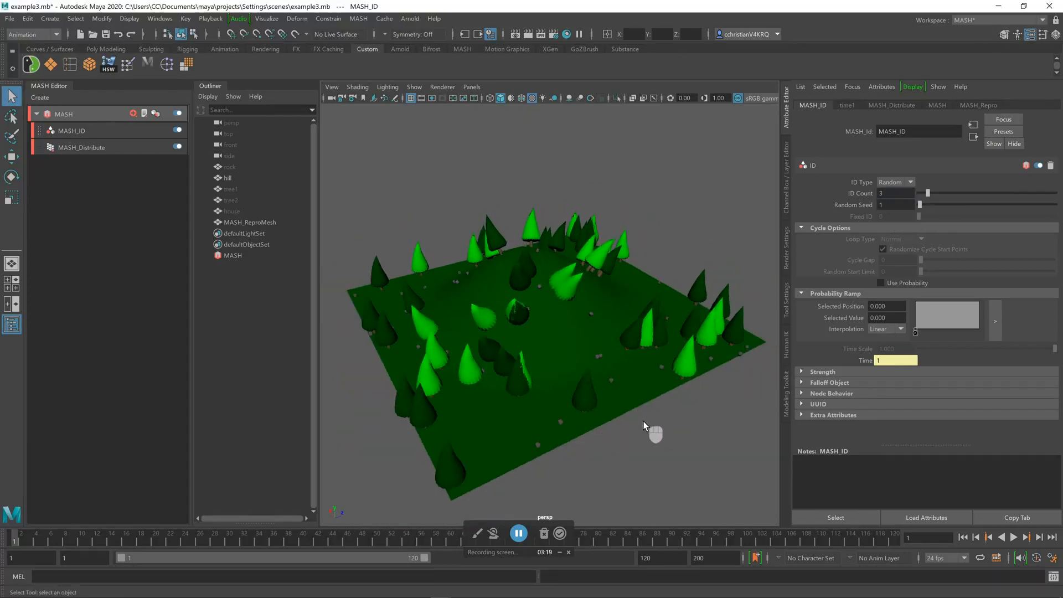
mouse_move(650, 429)
alt+mouse_down()
mouse_move(533, 420)
mouse_move(576, 434)
mouse_move(636, 425)
alt+mouse_up()
alt+middle_drag(636, 425, 620, 405)
alt+drag(620, 405, 640, 436)
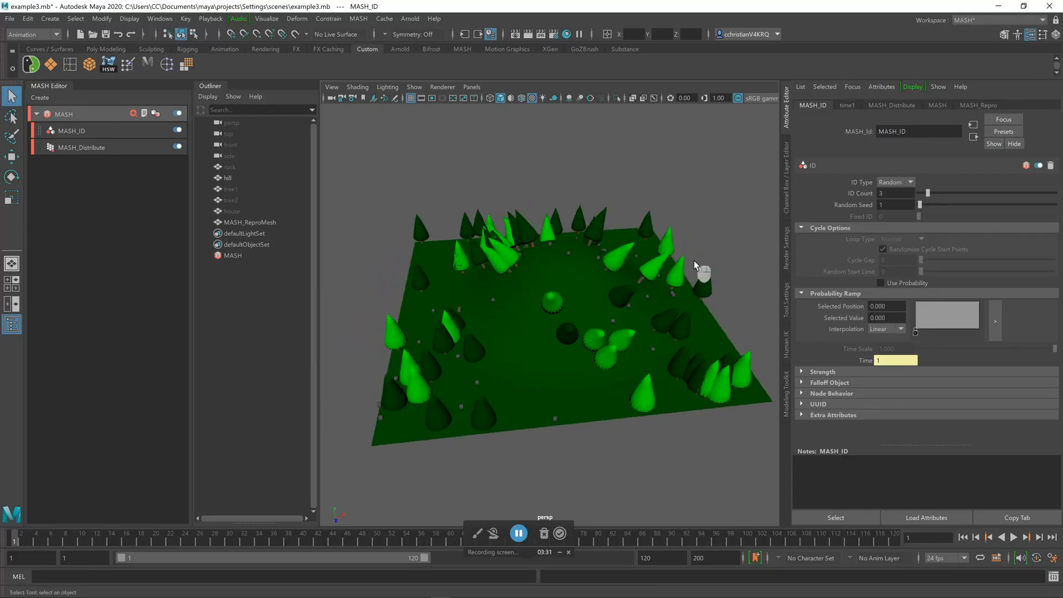
alt+drag(742, 304, 690, 215)
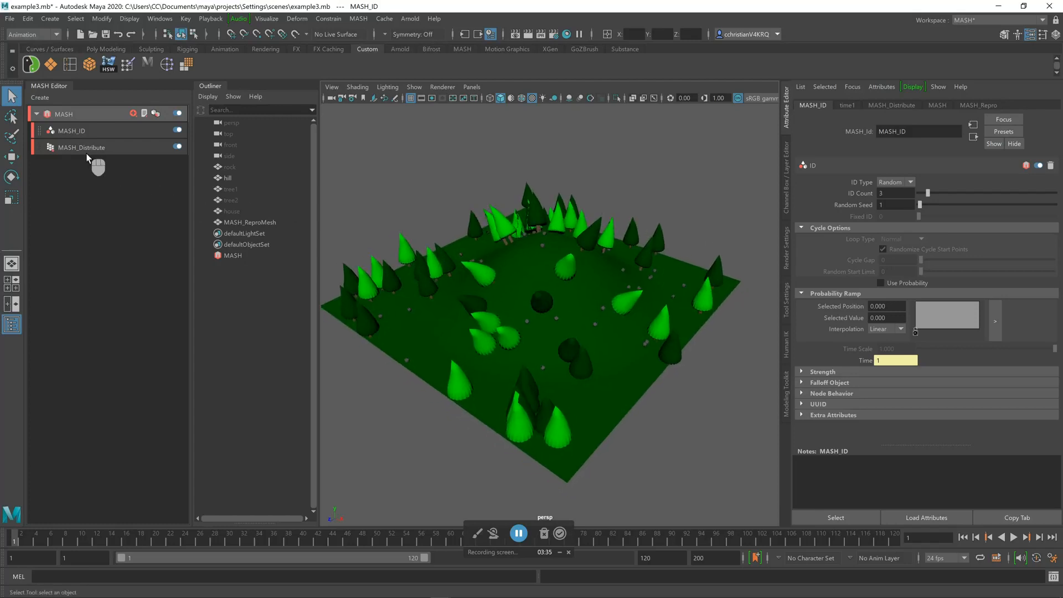
Add a Random node to the MASH network and set its Scale X to 10.
click(94, 116)
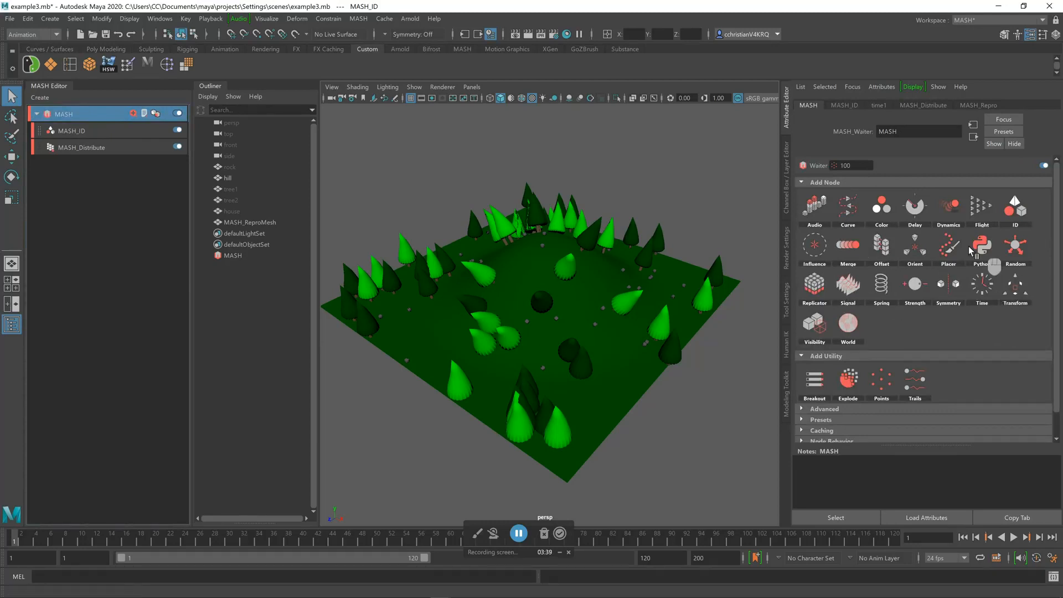
click(1016, 247)
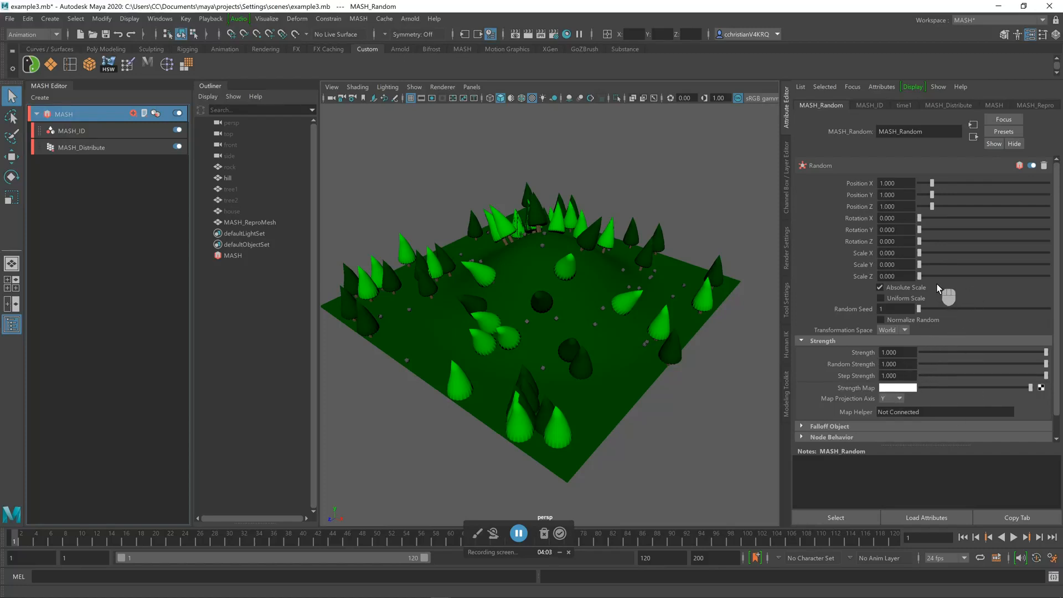
click(896, 253)
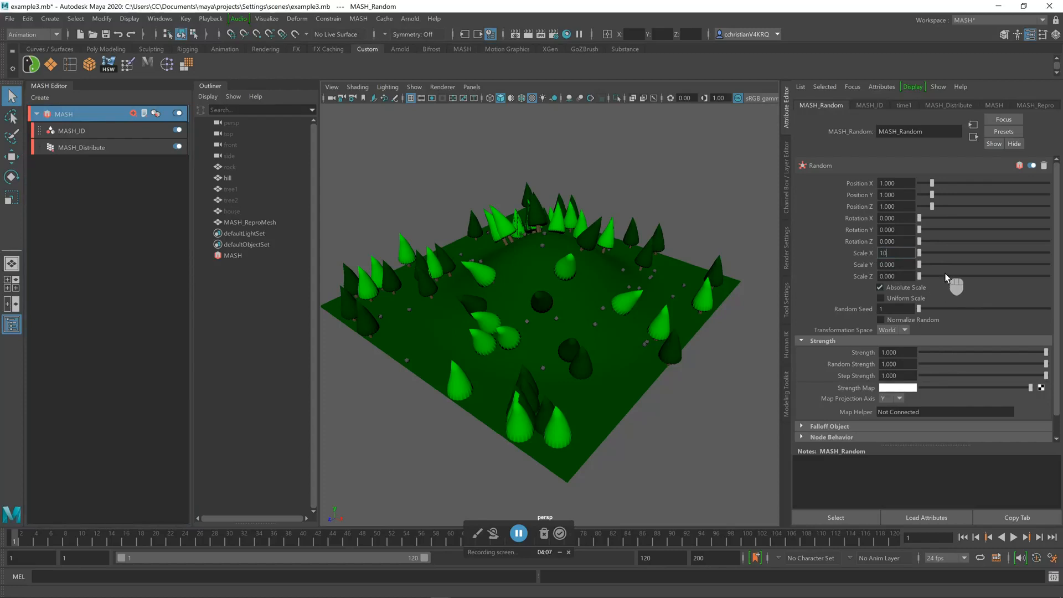
text(10)
key(Return)
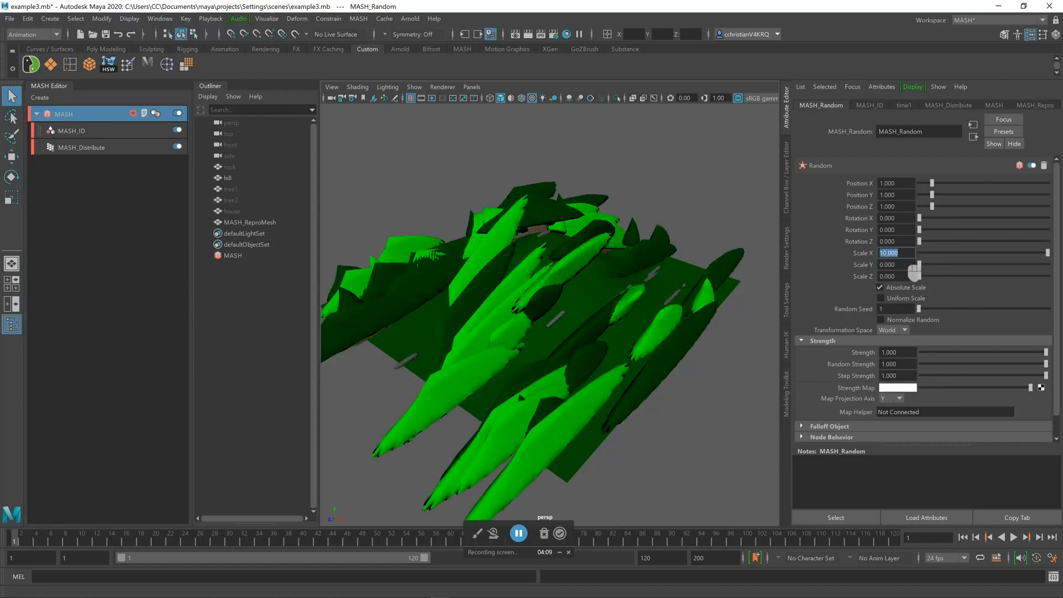
Turn on Uniform Scale for the Random node and try Scale X values of 2 and 1.
click(881, 298)
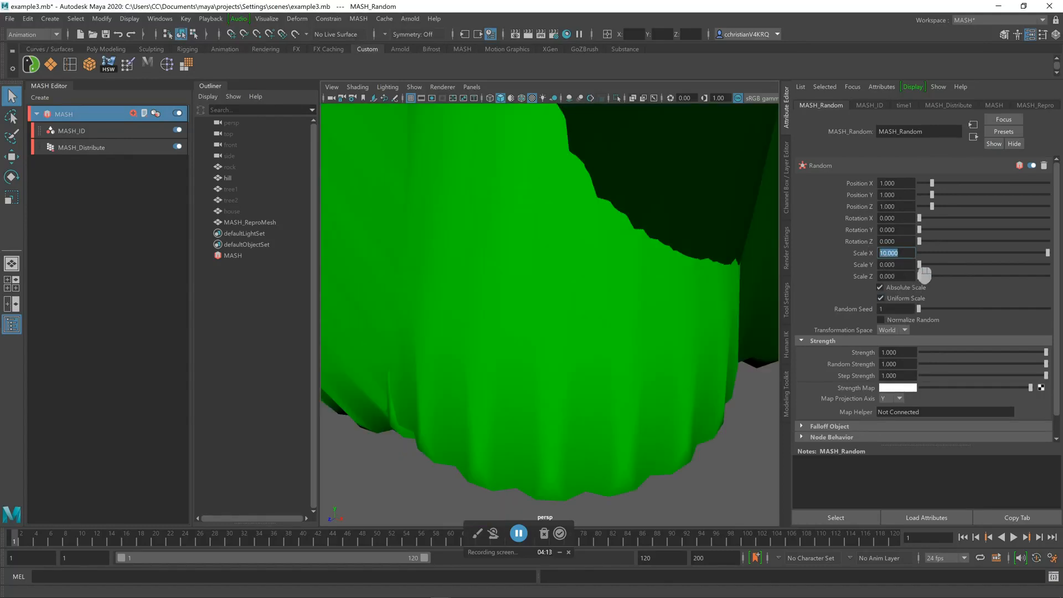
text(2)
key(Return)
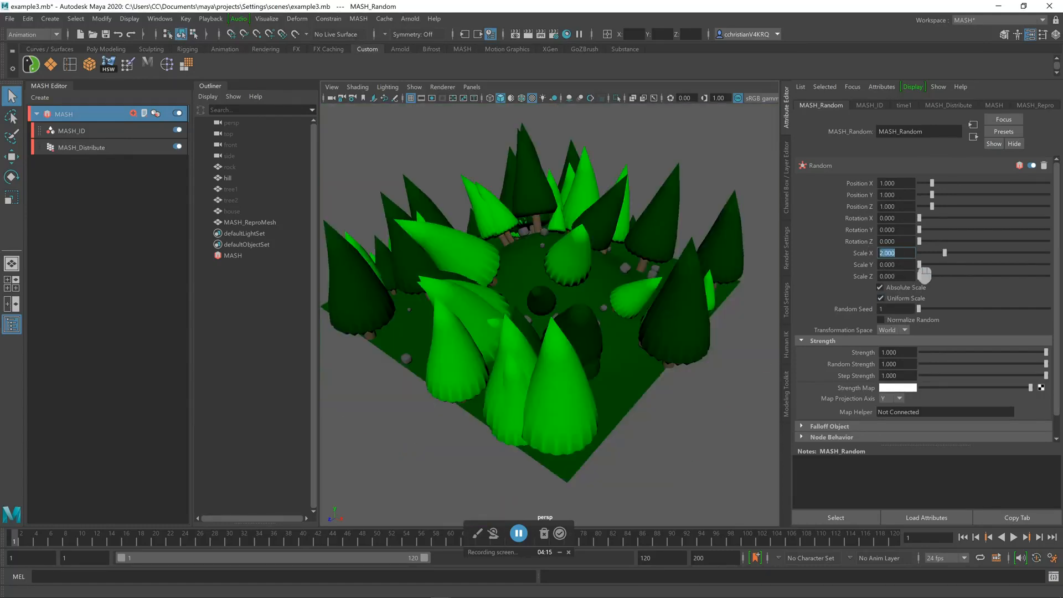
drag(904, 254, 880, 254)
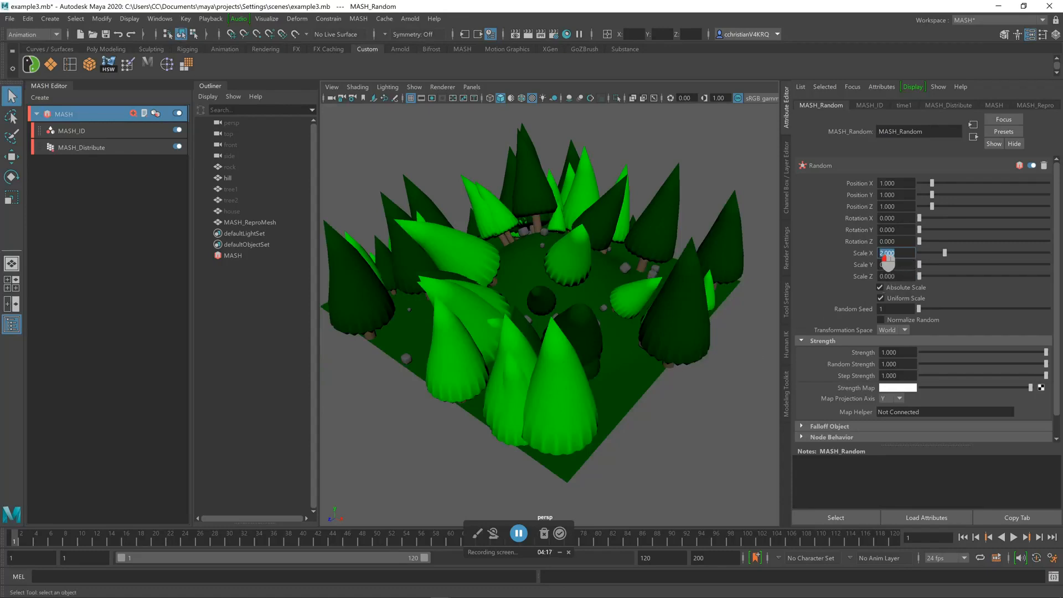
text(1)
key(Return)
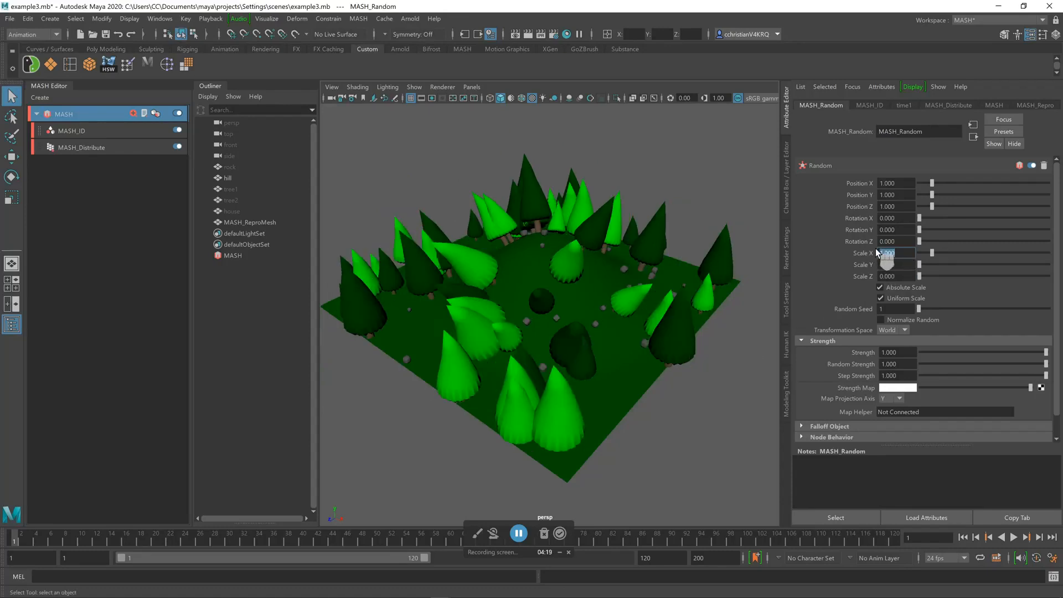
Set the Random node's Scale X to 0.5 and check the tree sizes from ground level.
mouse_move(685, 399)
alt+mouse_down()
mouse_move(629, 413)
mouse_move(636, 386)
mouse_move(686, 394)
alt+mouse_up()
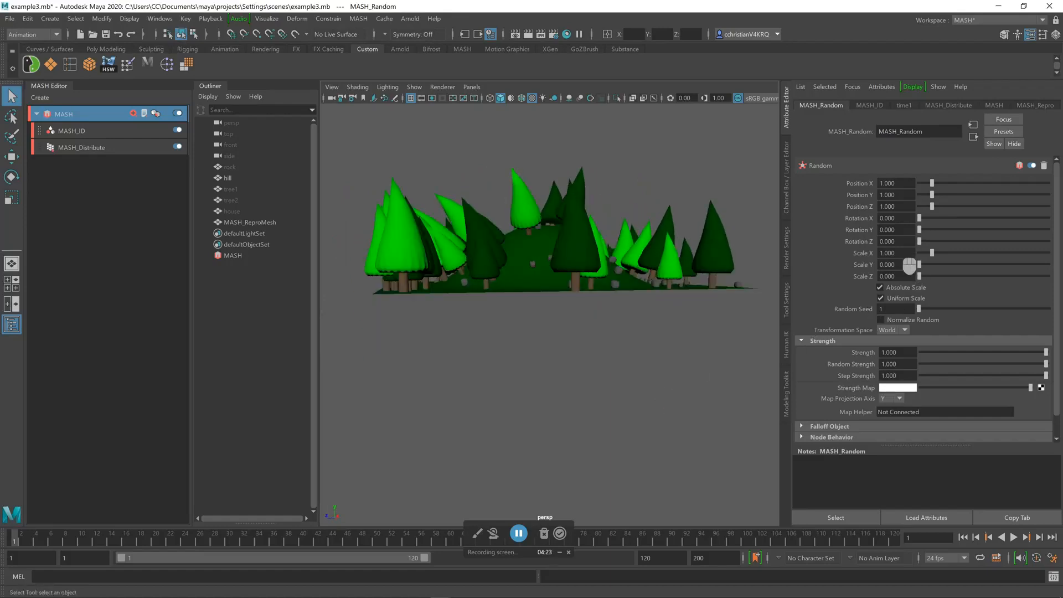
drag(908, 254, 877, 255)
text(0.5)
key(Return)
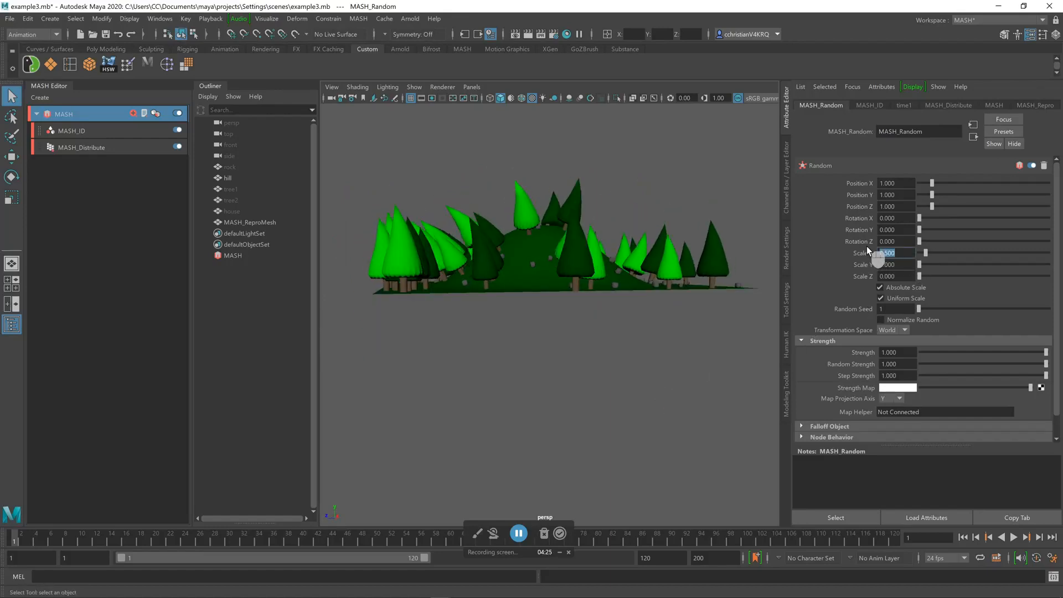
alt+drag(658, 296, 493, 195)
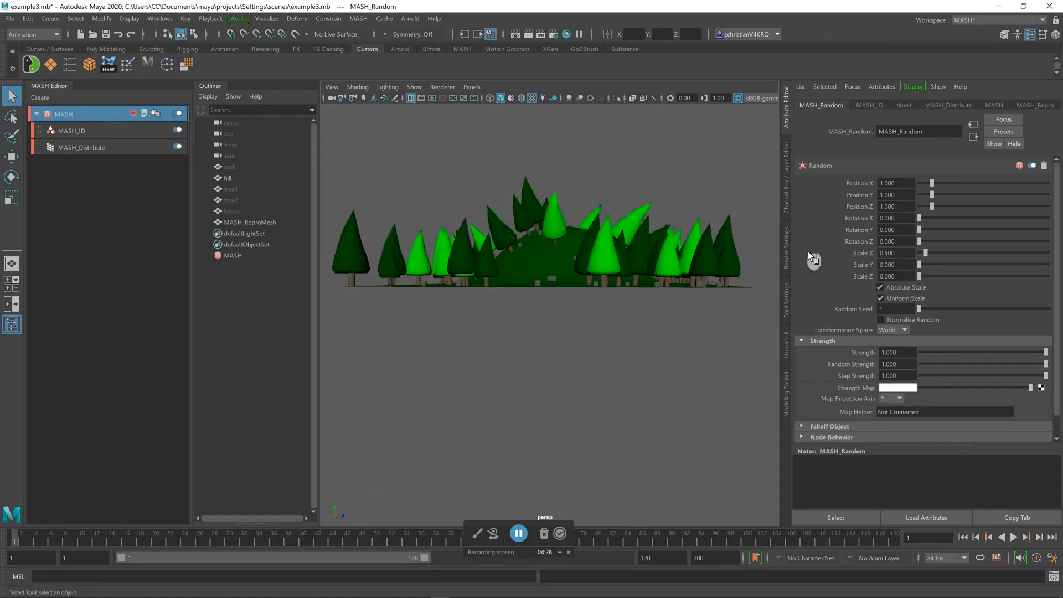
Turn off Absolute Scale on the Random node and check the size variation across the hill.
click(881, 297)
alt+drag(685, 190, 656, 186)
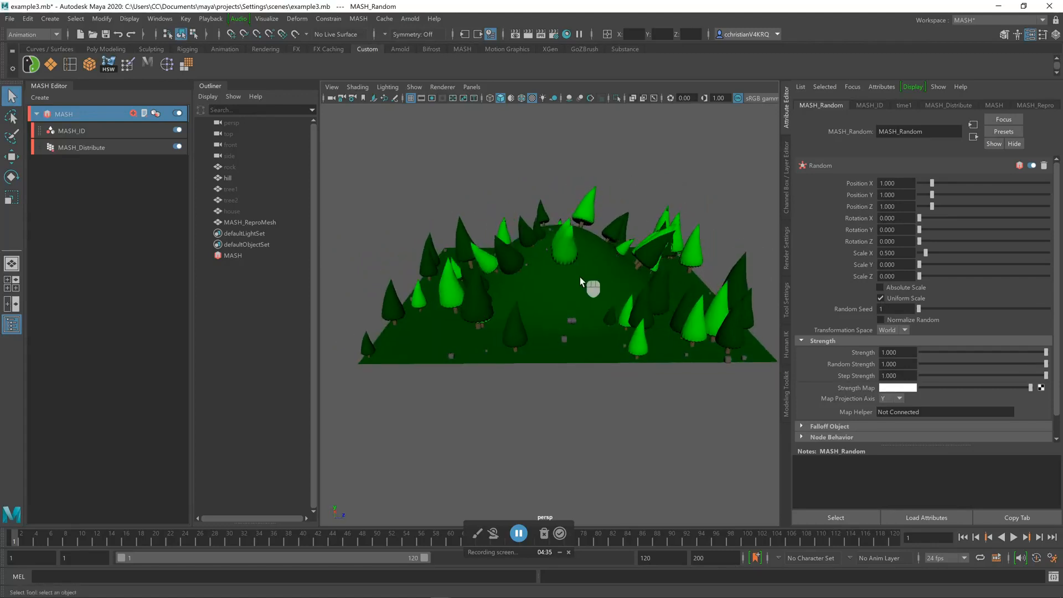
alt+drag(680, 264, 598, 218)
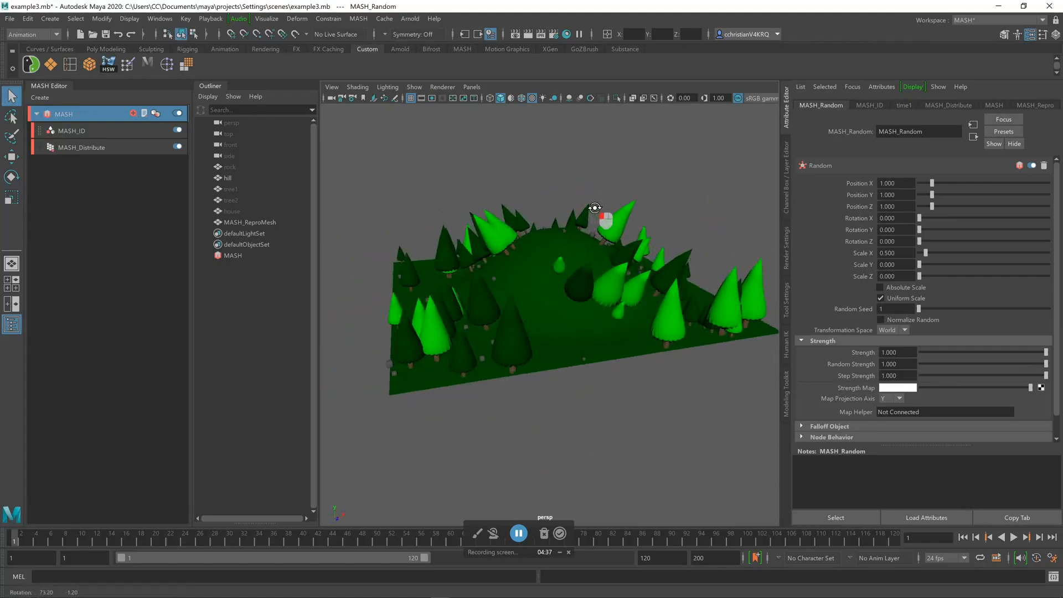
Compare the scattered objects at a random Scale X of 1 and return the value to 0.5.
double_click(909, 253)
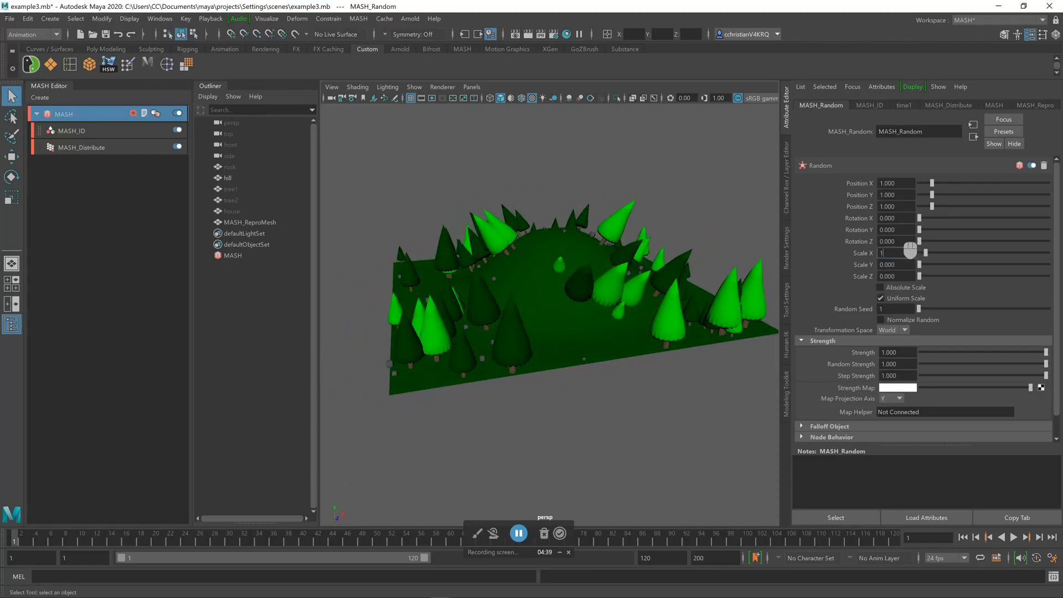
text(1)
key(Return)
alt+drag(586, 219, 659, 233)
double_click(885, 252)
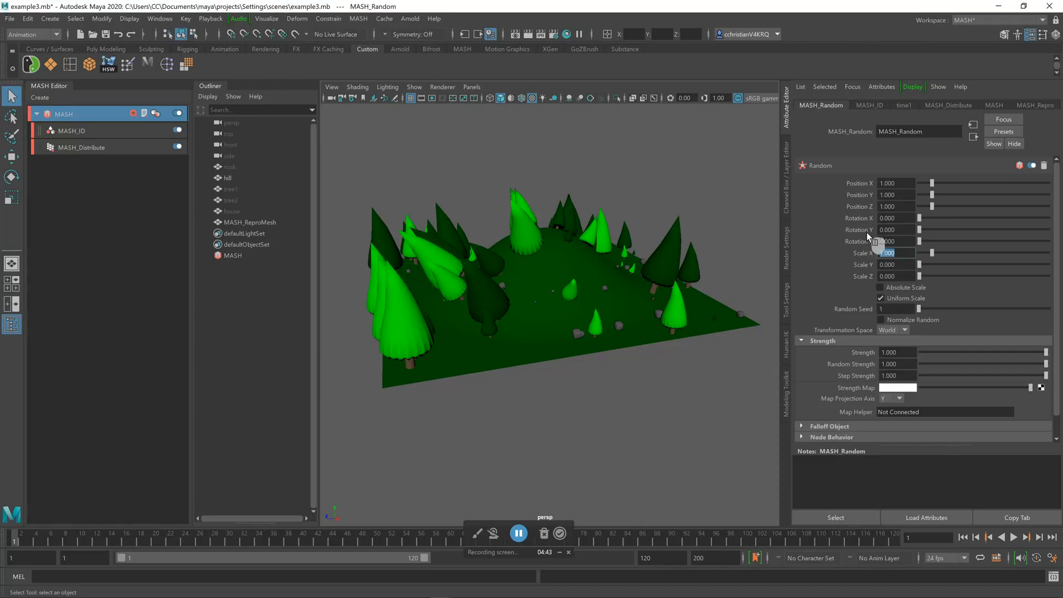
text(0.5)
key(Return)
alt+drag(642, 360, 526, 372)
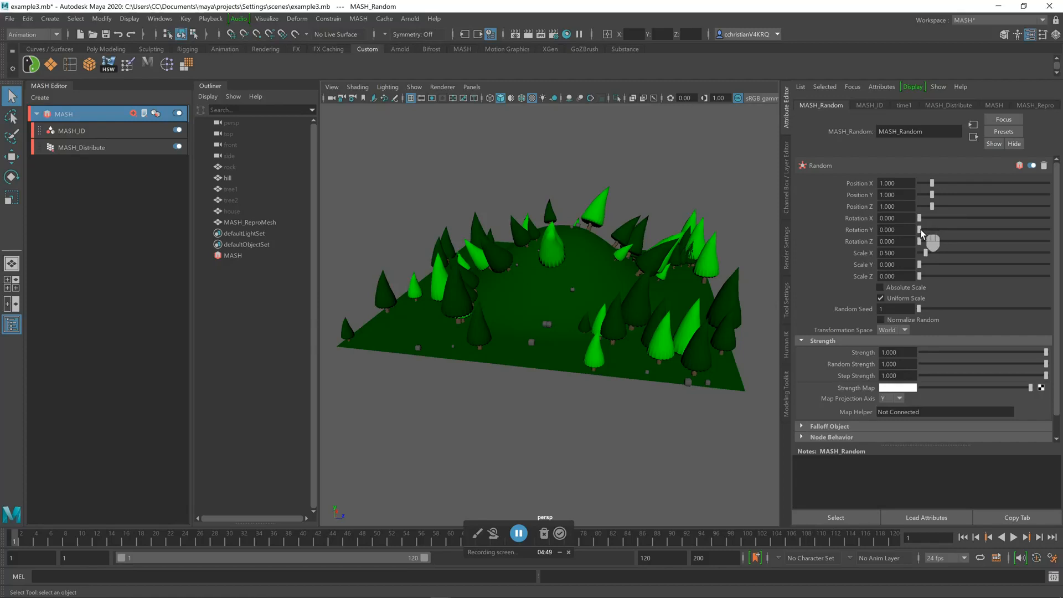
Try adjusting the Random node's Rotation Y and inspect the trees from another side.
drag(919, 230, 909, 261)
alt+drag(480, 212, 556, 202)
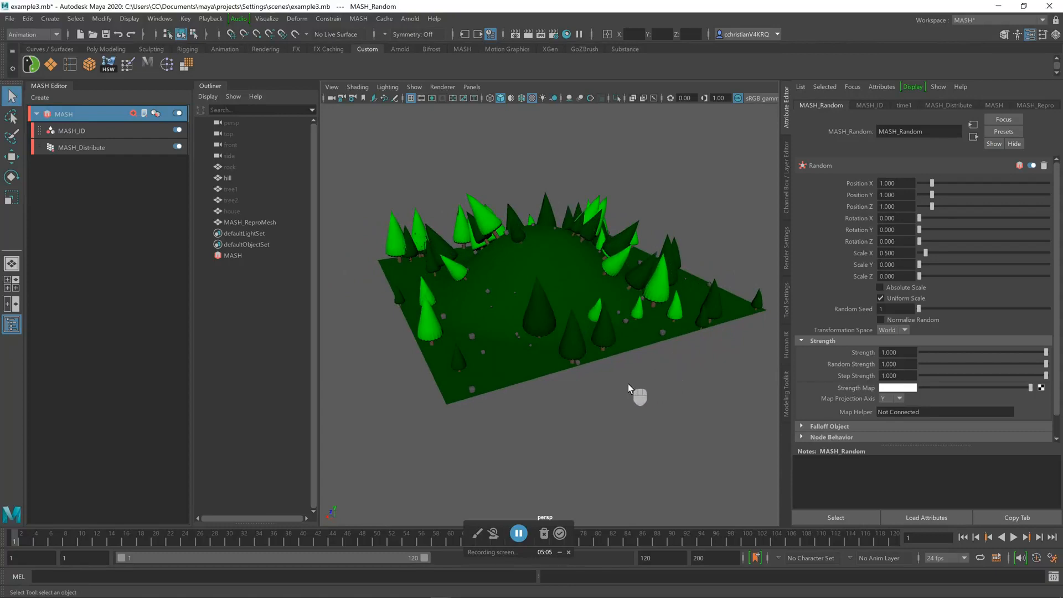
click(519, 534)
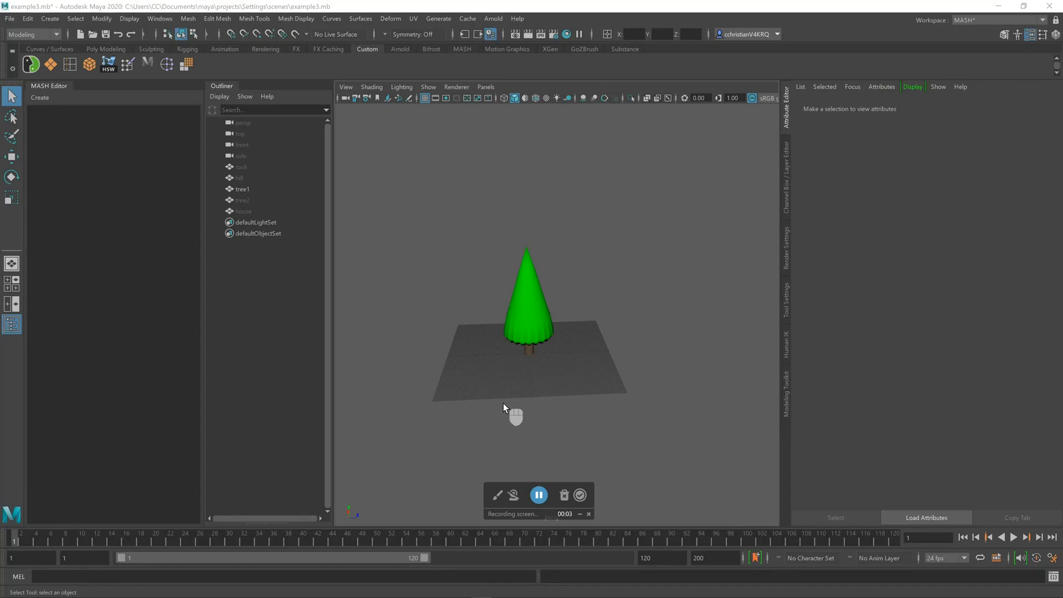
Unhide the hill mesh in the scene that holds only tree1 and frame it from a low side view.
mouse_move(477, 355)
alt+mouse_down()
mouse_move(463, 355)
mouse_move(486, 363)
mouse_move(469, 359)
alt+mouse_up()
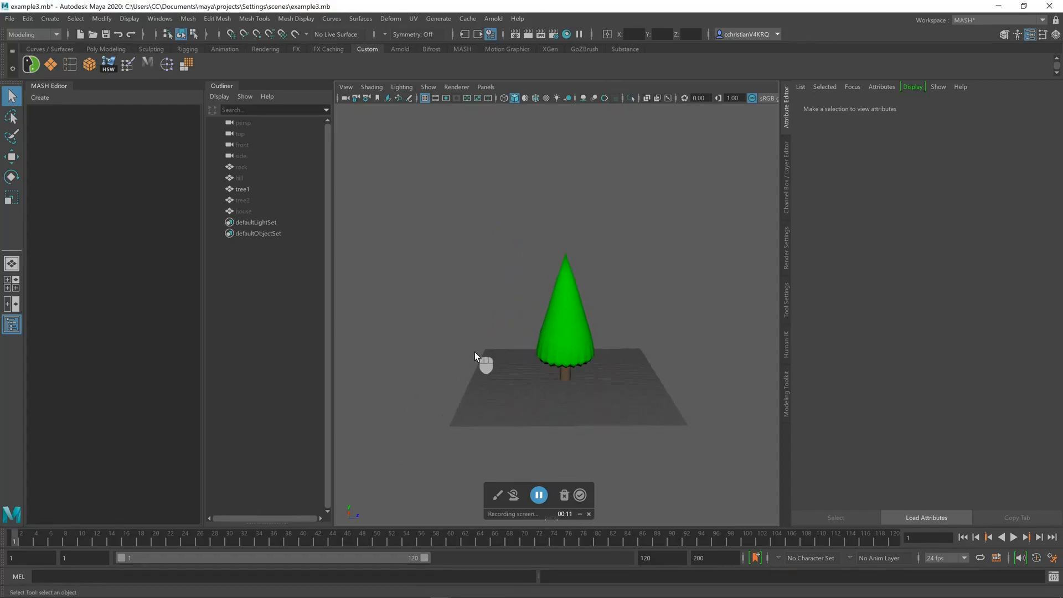
click(244, 178)
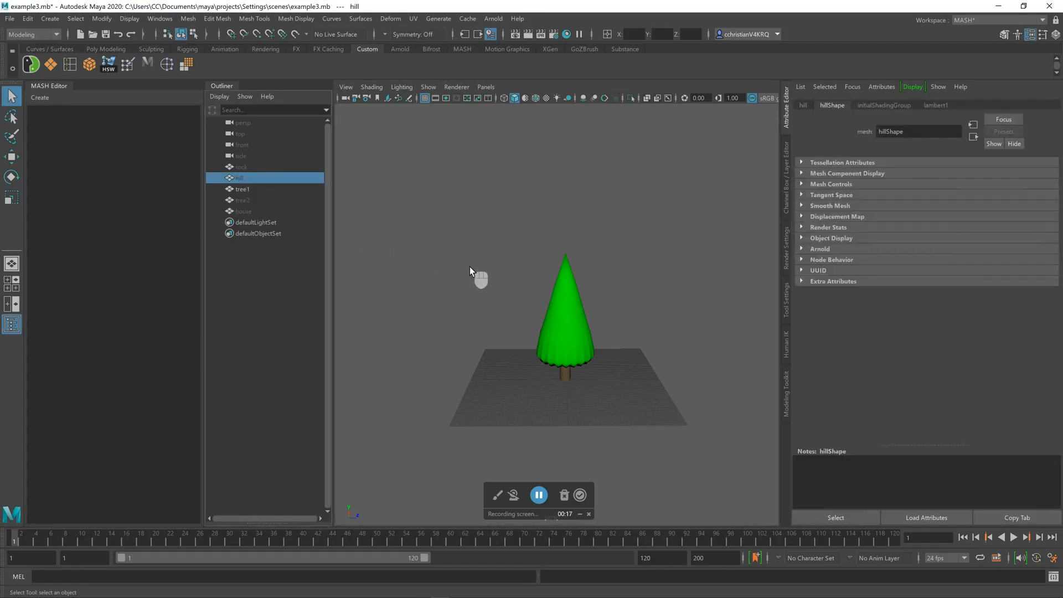
key(shift+h)
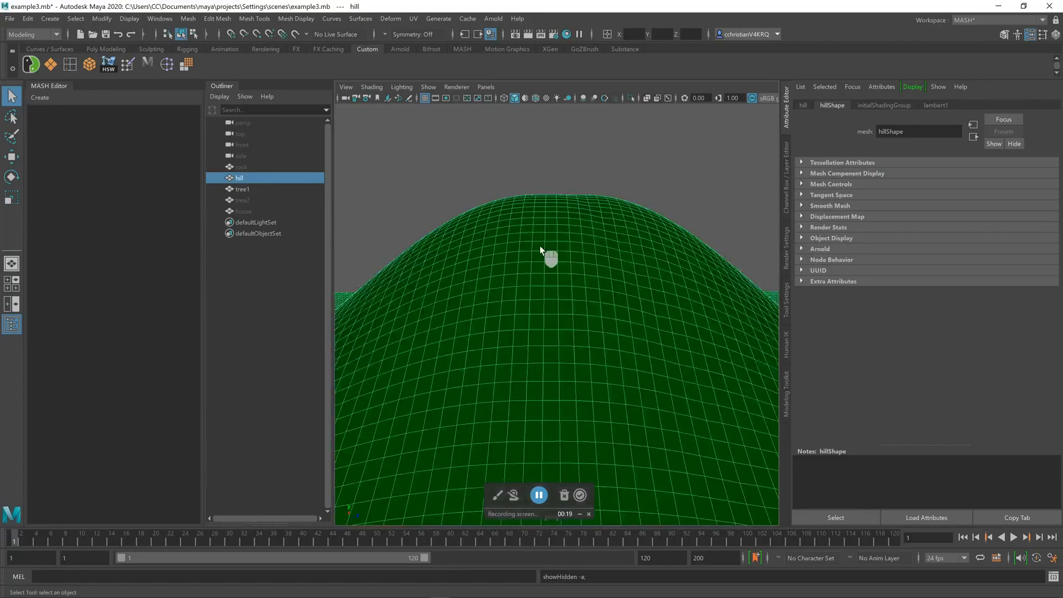
scroll(534, 240, down, 5)
mouse_move(653, 233)
alt+mouse_down()
mouse_move(618, 245)
mouse_move(651, 227)
alt+mouse_up()
alt+middle_drag(650, 227, 653, 256)
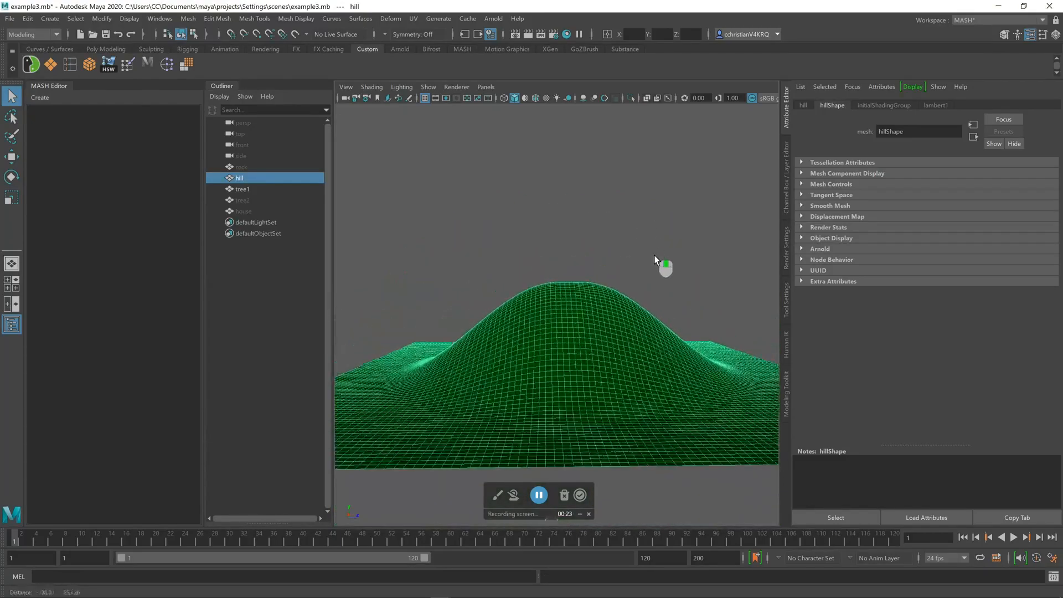
alt+drag(650, 256, 646, 251)
alt+middle_drag(645, 251, 631, 232)
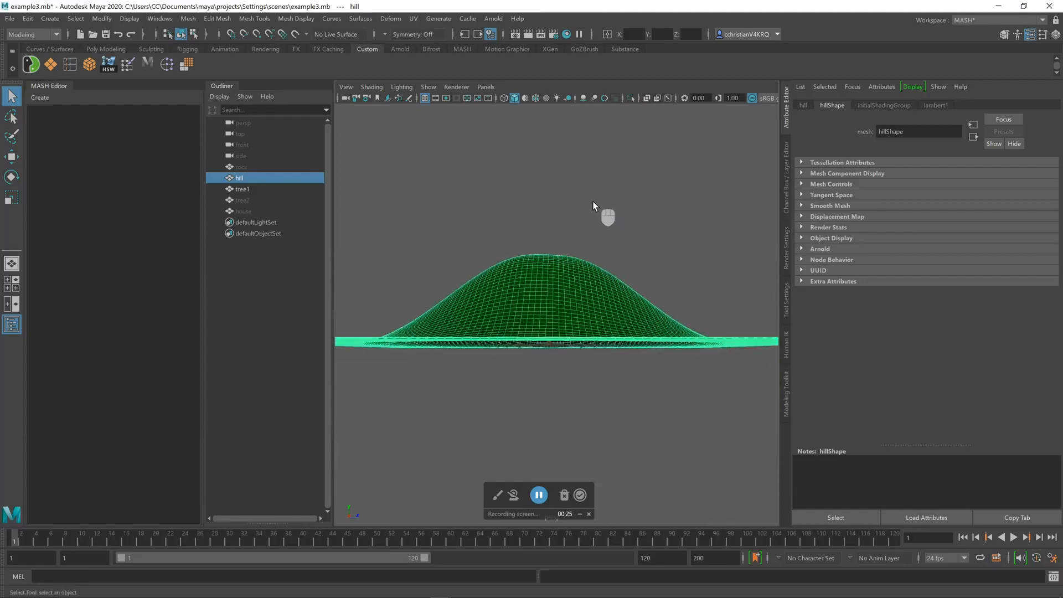
alt+drag(595, 208, 592, 200)
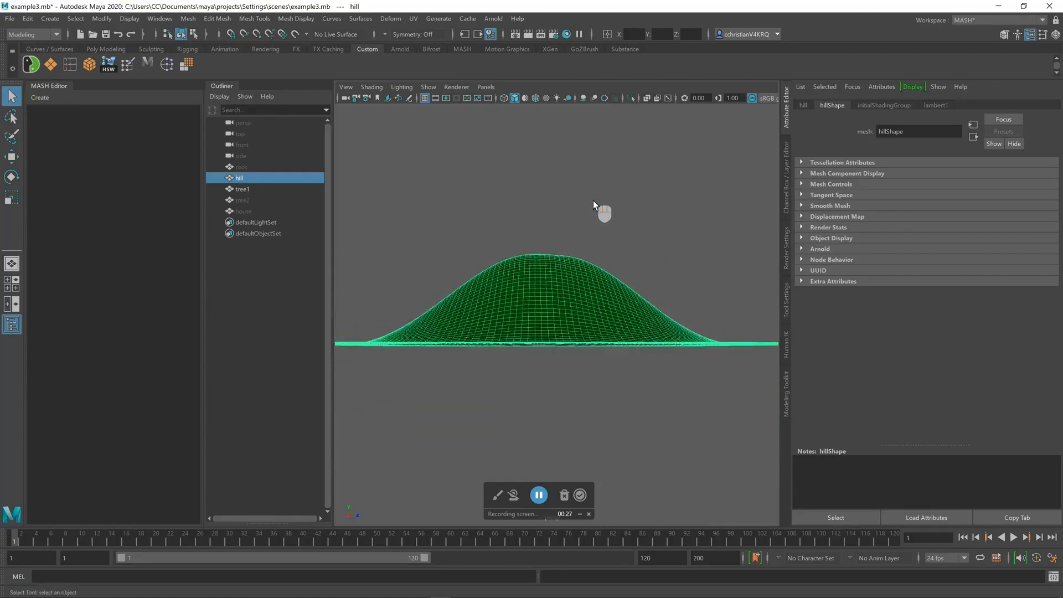
alt+middle_drag(592, 200, 593, 234)
Select the faces of the hill's top in face mode and separate them into their own mesh.
right_drag(557, 308, 558, 309)
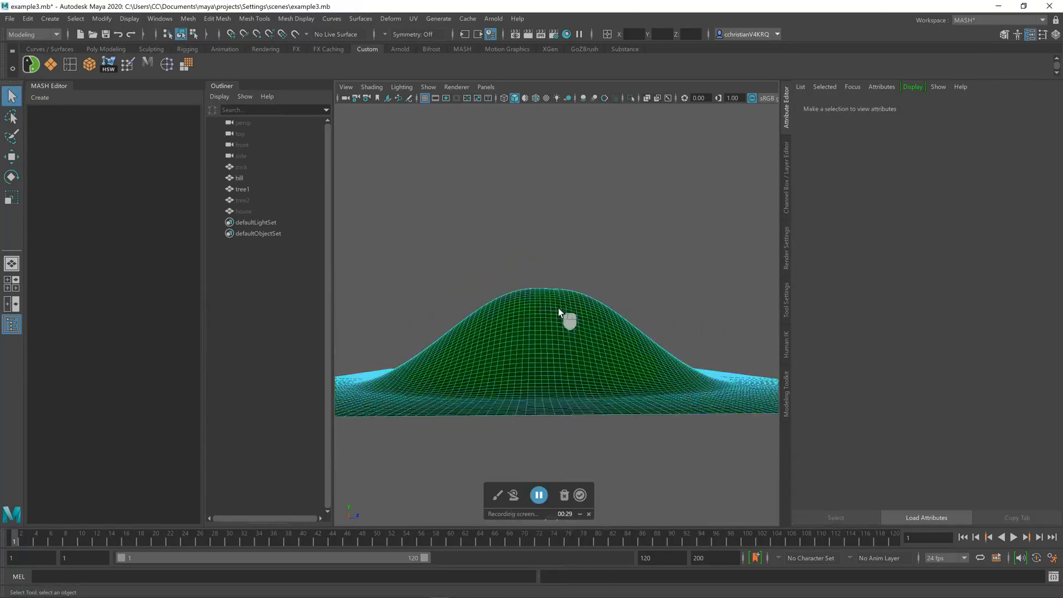
drag(424, 238, 653, 317)
click(652, 316)
drag(415, 254, 687, 321)
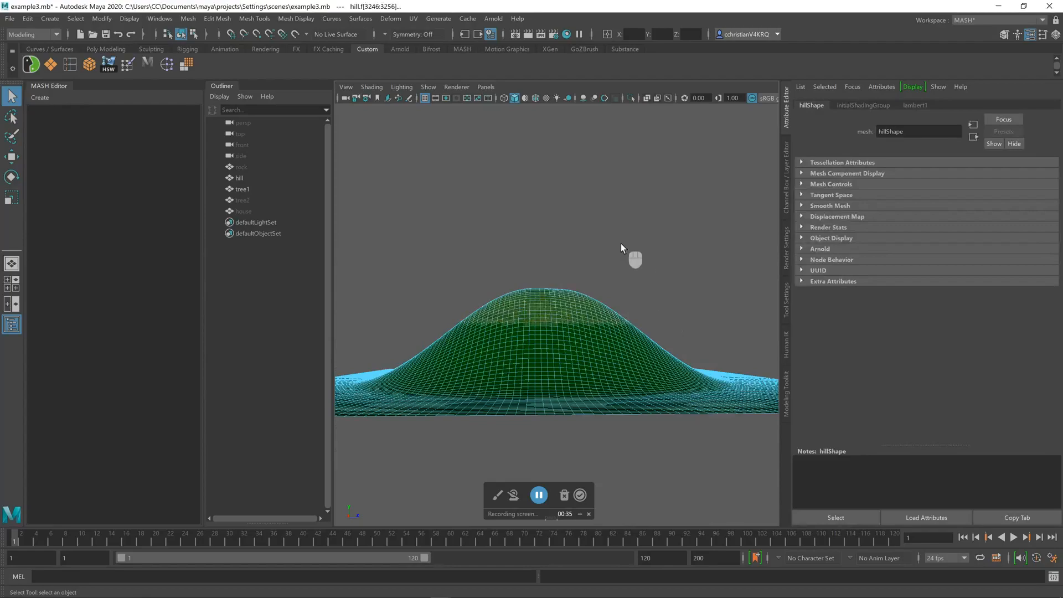
alt+drag(621, 247, 356, 151)
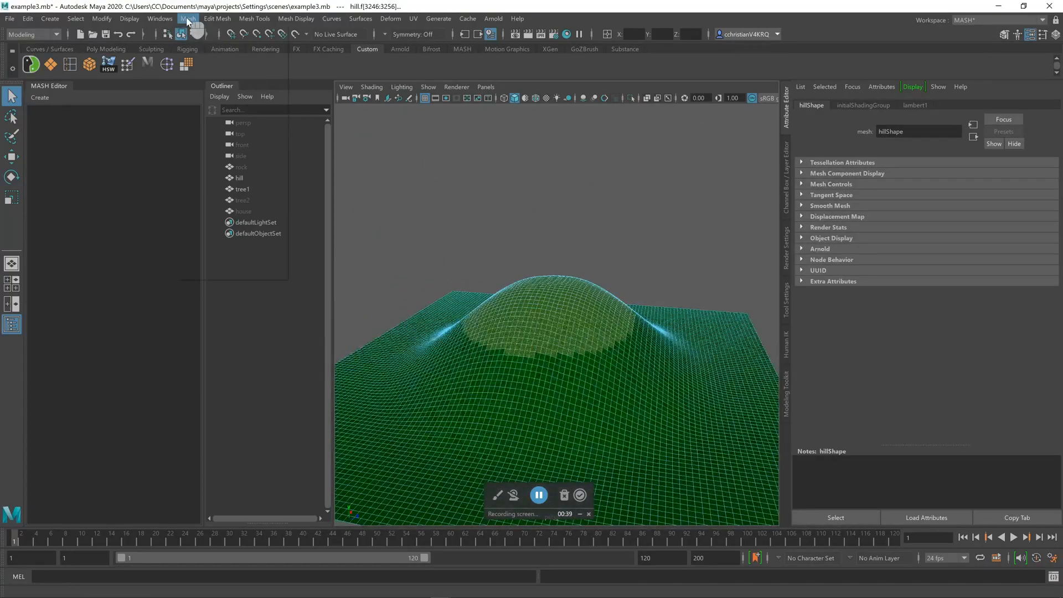
click(222, 71)
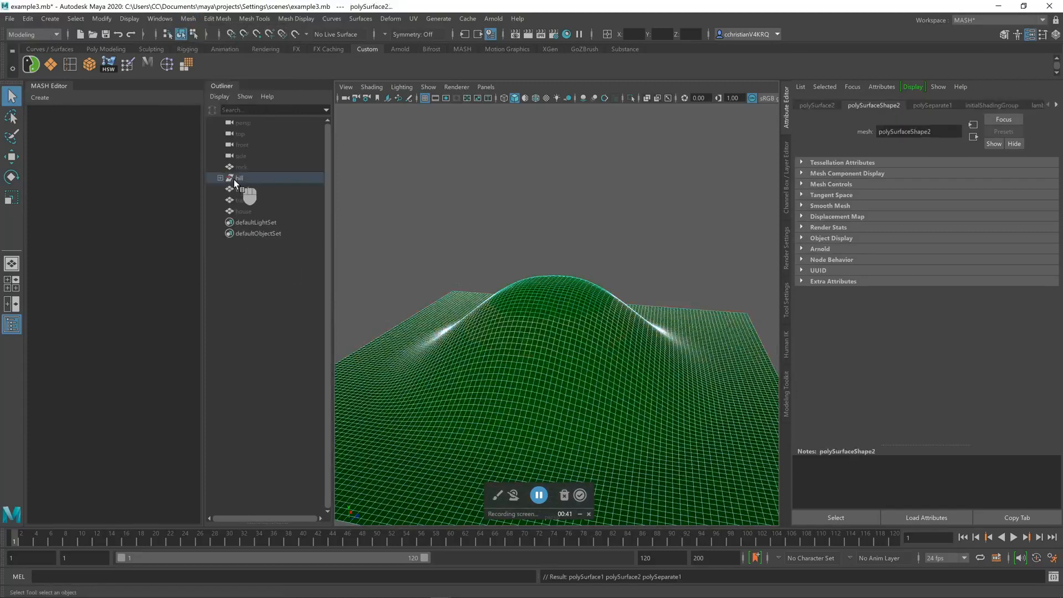
Expand the hill group and examine which part of the hill each separated surface covers.
click(220, 178)
click(279, 191)
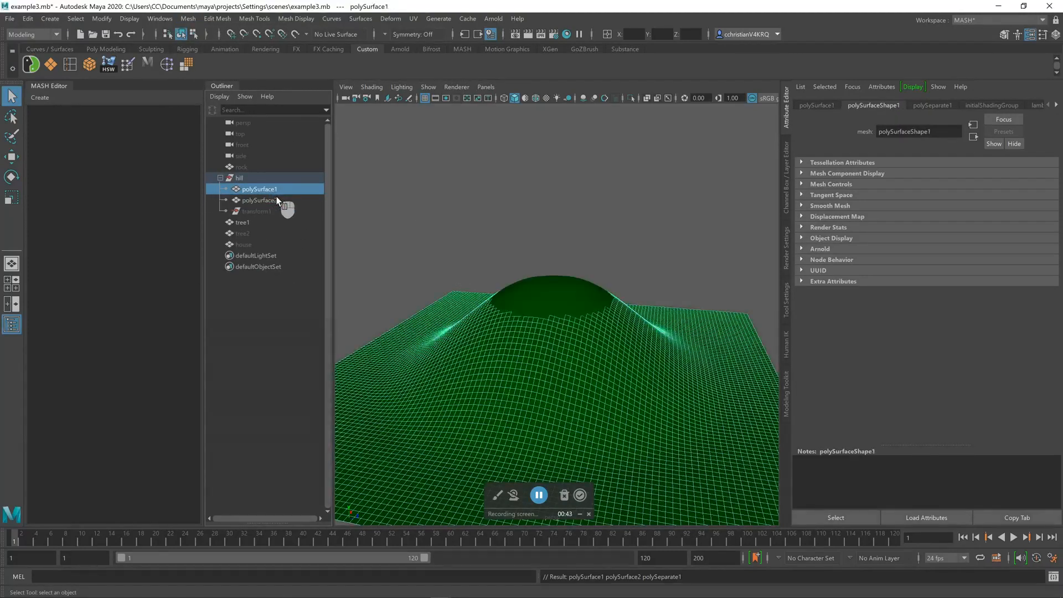
click(271, 200)
click(262, 188)
click(262, 178)
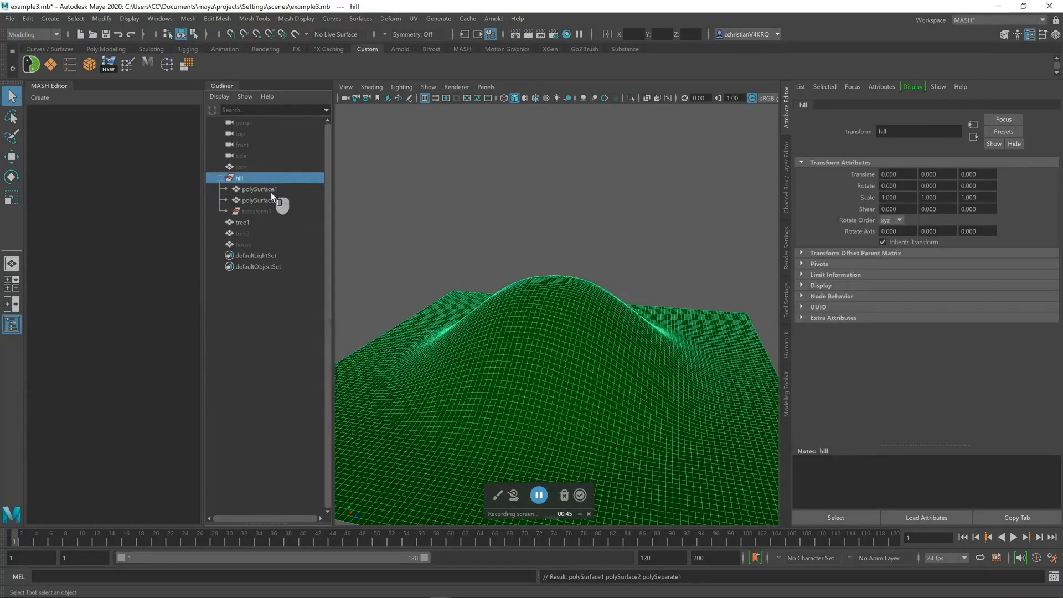
Unparent polySurface1 and polySurface2 from the hill group.
click(272, 200)
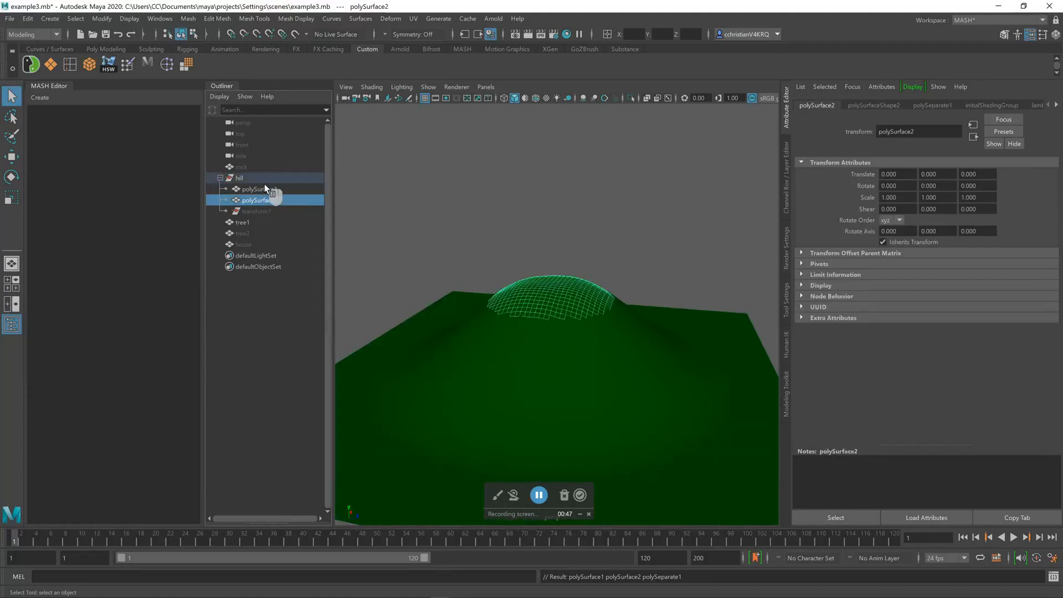
shift+click(267, 189)
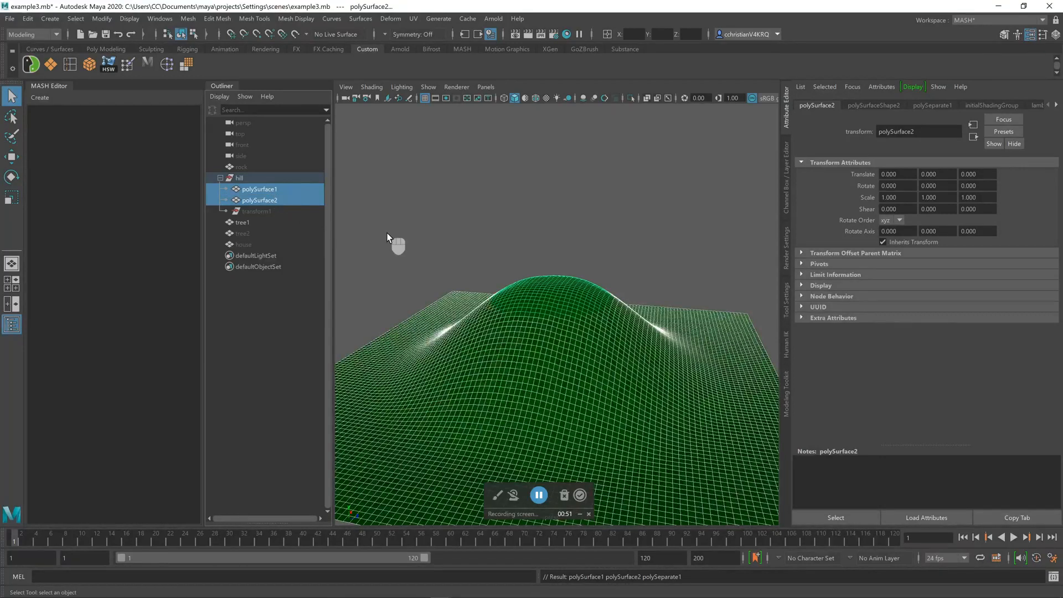
key(shift+p)
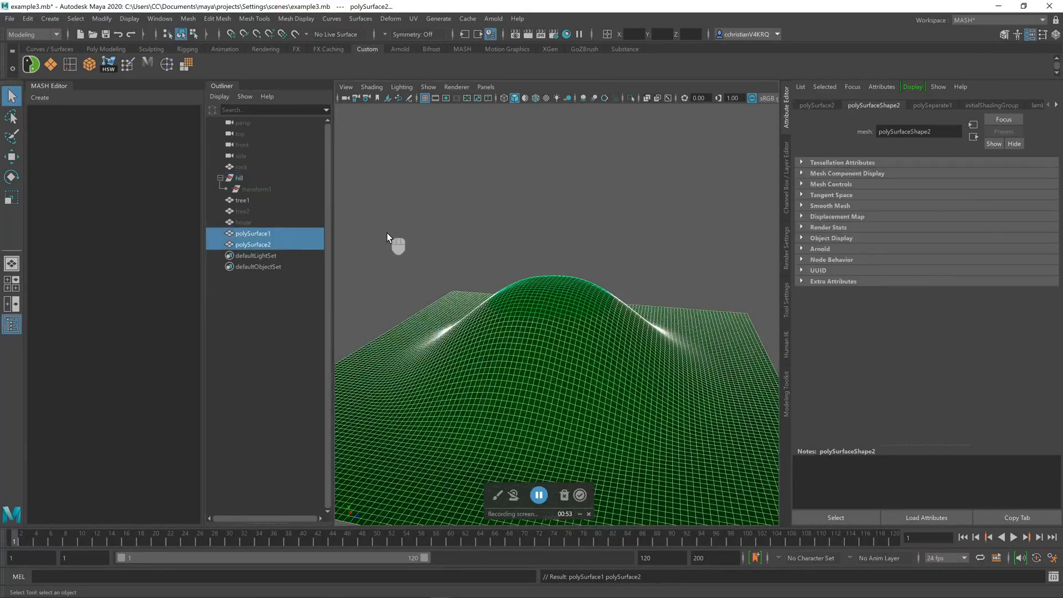
Check the input history of polySurface1 and polySurface2 and which part of the hill each one covers.
click(299, 236)
click(293, 242)
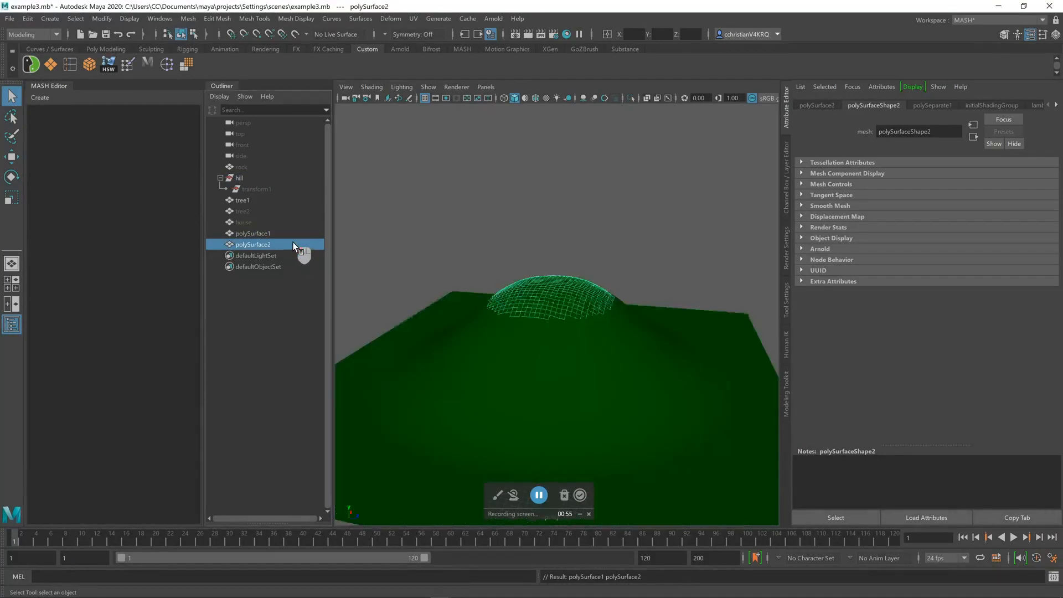
click(283, 235)
click(786, 188)
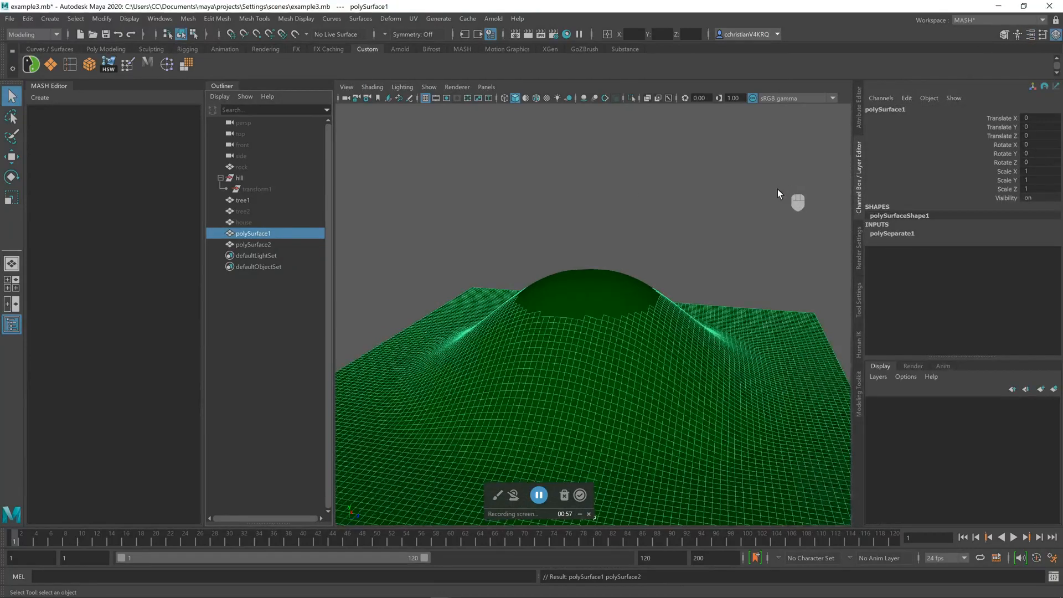
click(271, 244)
Delete the construction history of polySurface1 and polySurface2.
click(266, 234)
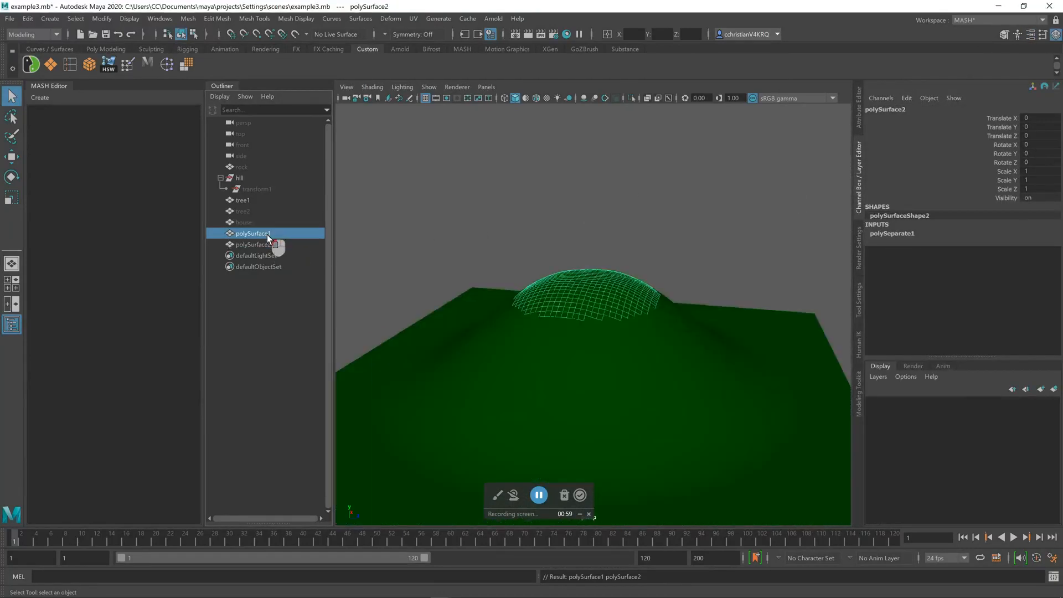
click(28, 18)
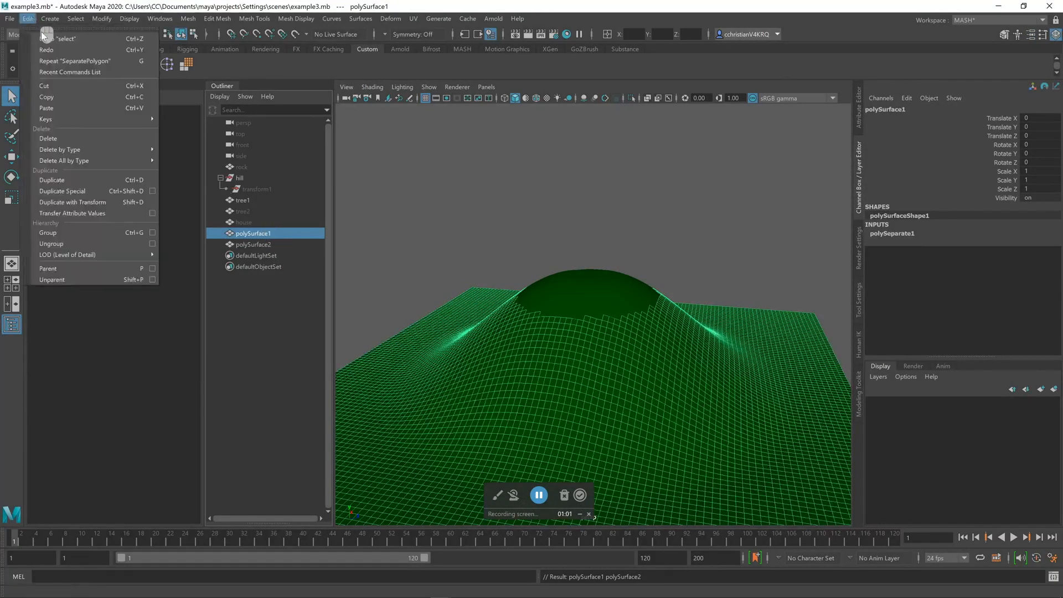
mouse_move(104, 149)
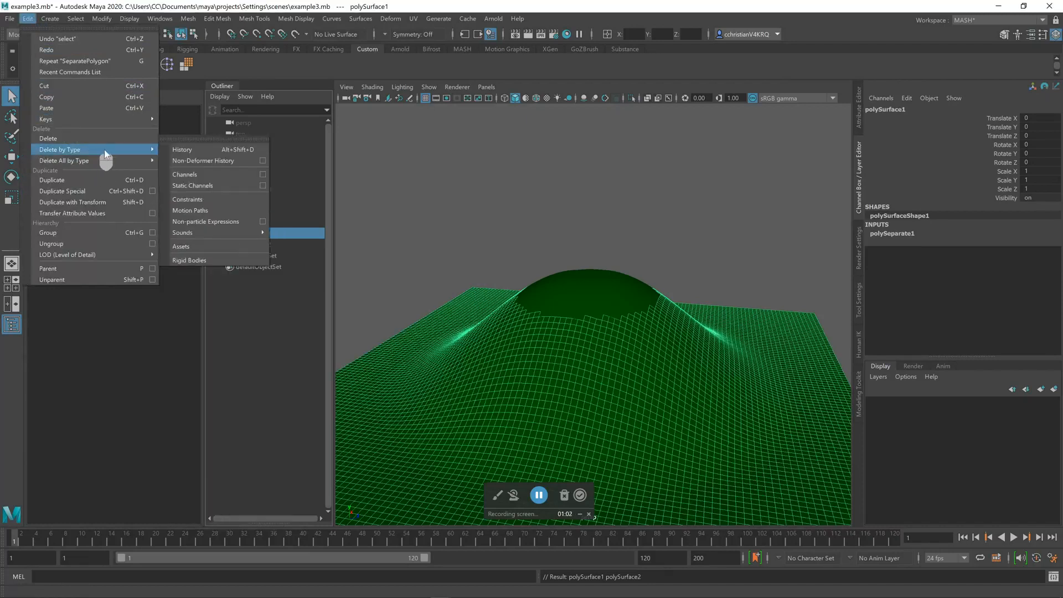
click(195, 153)
click(271, 244)
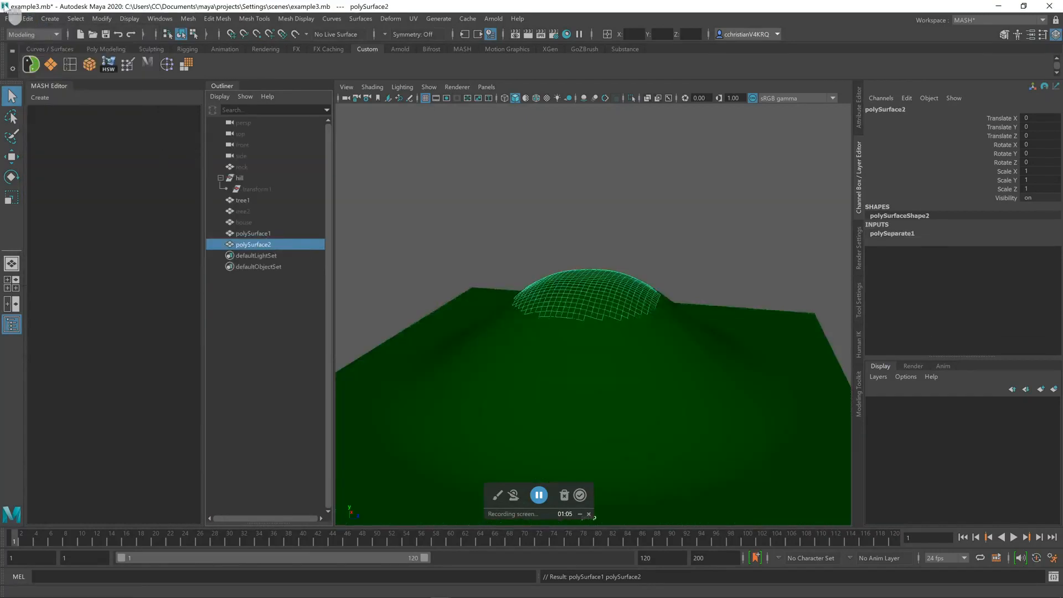
click(28, 19)
mouse_move(99, 150)
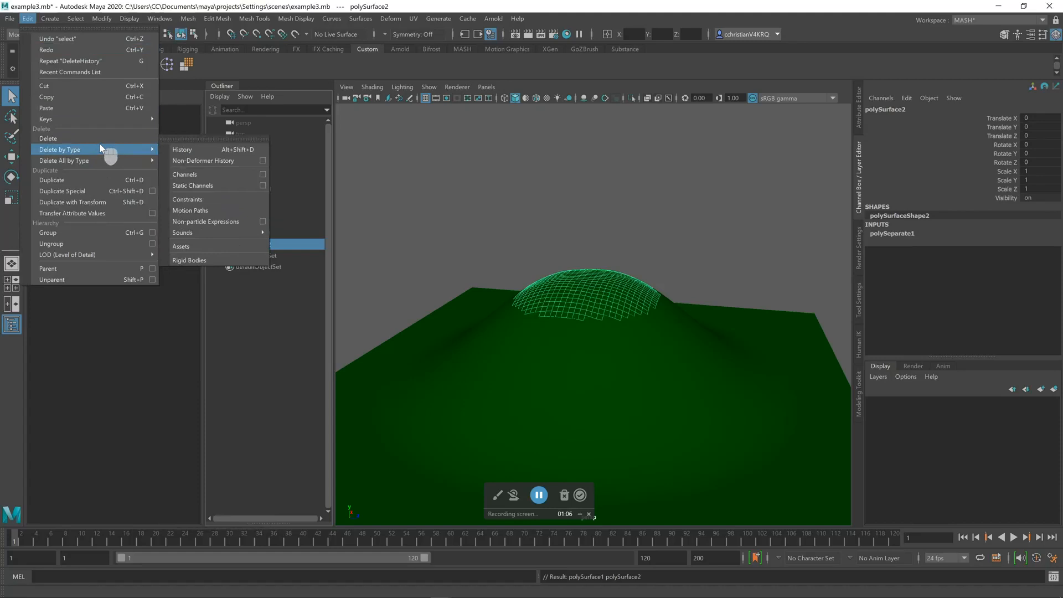
click(193, 154)
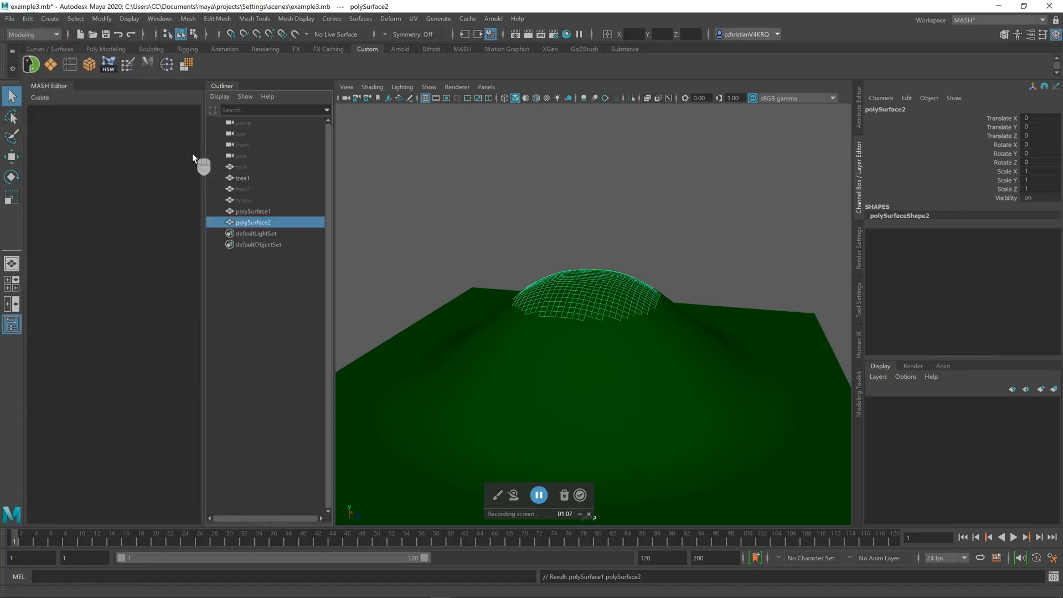
Rename polySurface1, the lower part of the hill, to bottom and polySurface2, the hilltop, to top1.
click(269, 211)
click(266, 222)
click(242, 178)
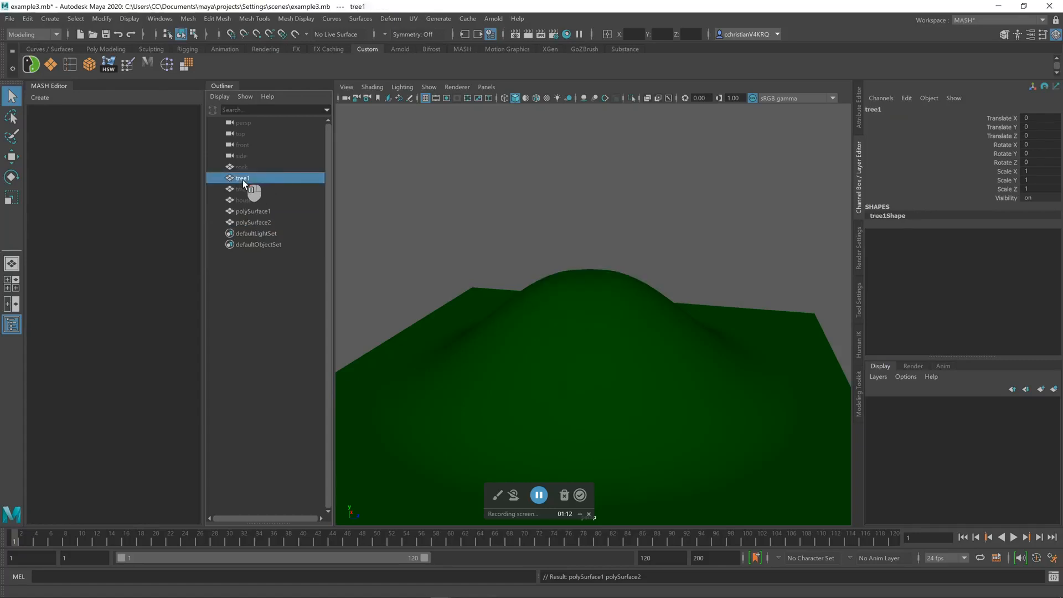
click(258, 213)
double_click(269, 213)
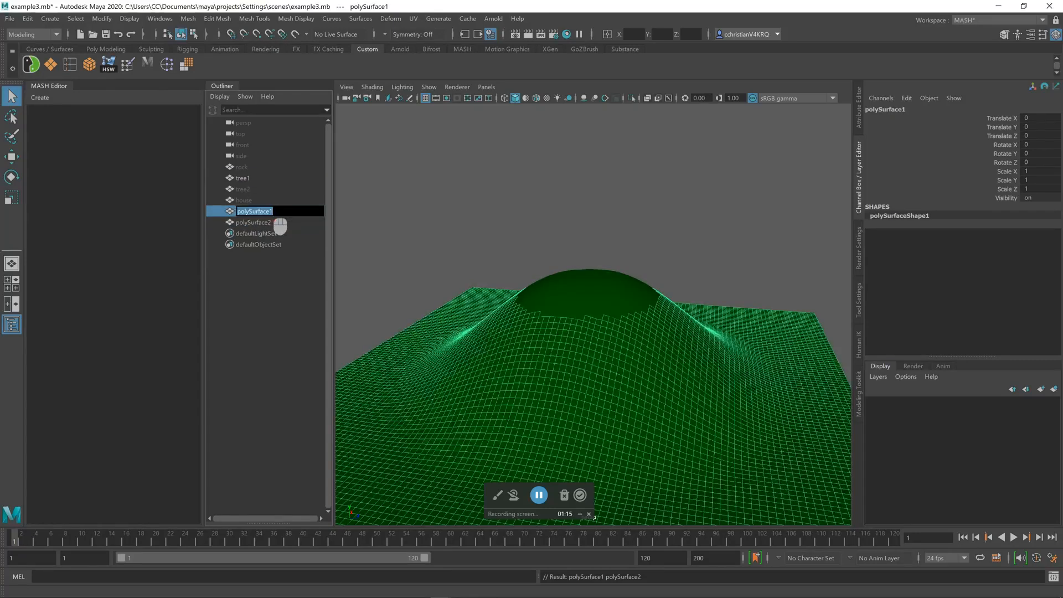
text(bottom)
key(Return)
double_click(260, 223)
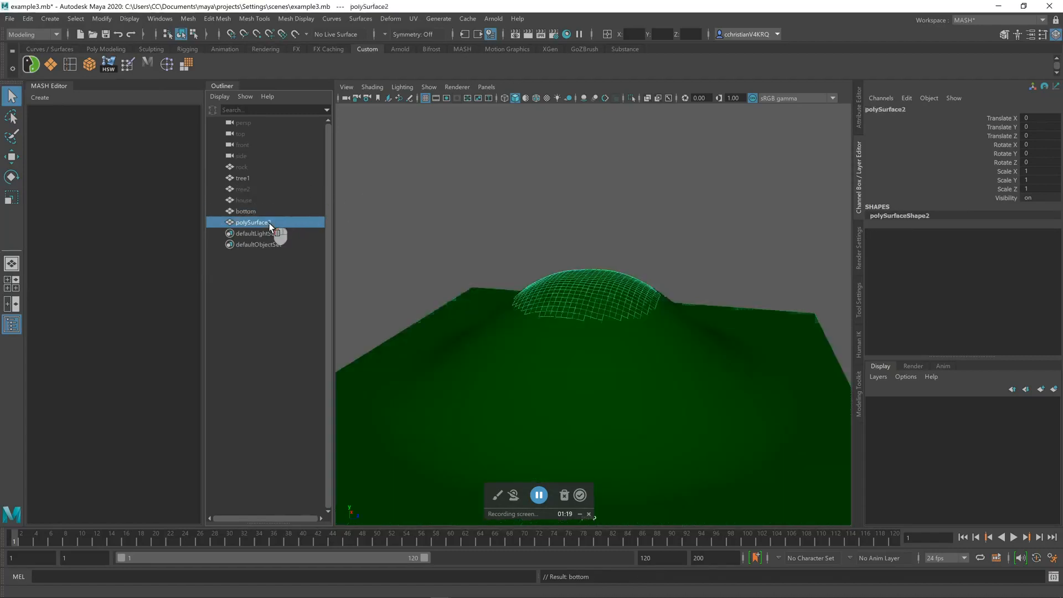
text(top1)
key(Return)
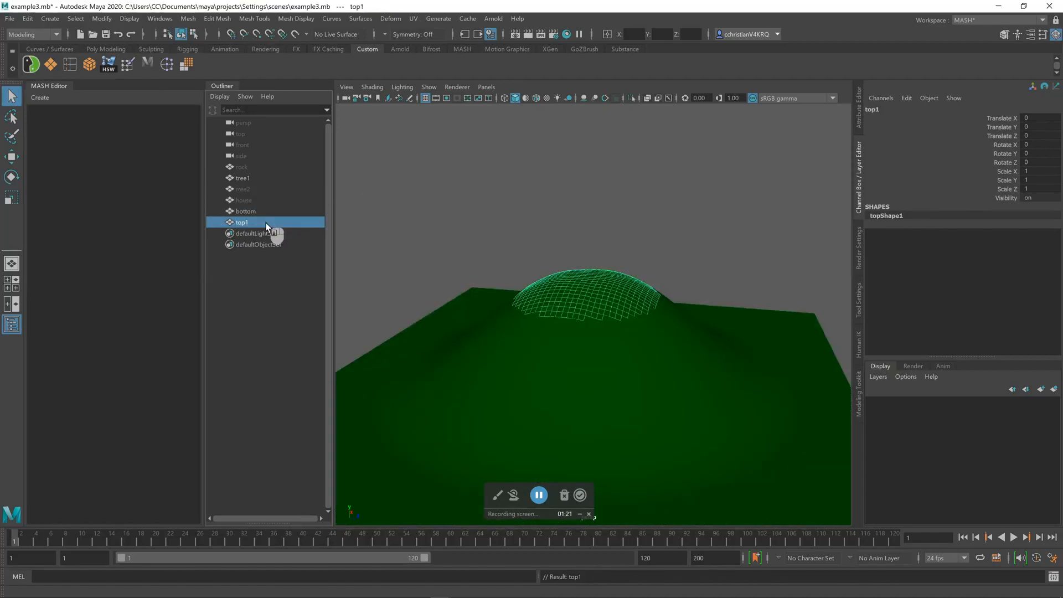
click(268, 265)
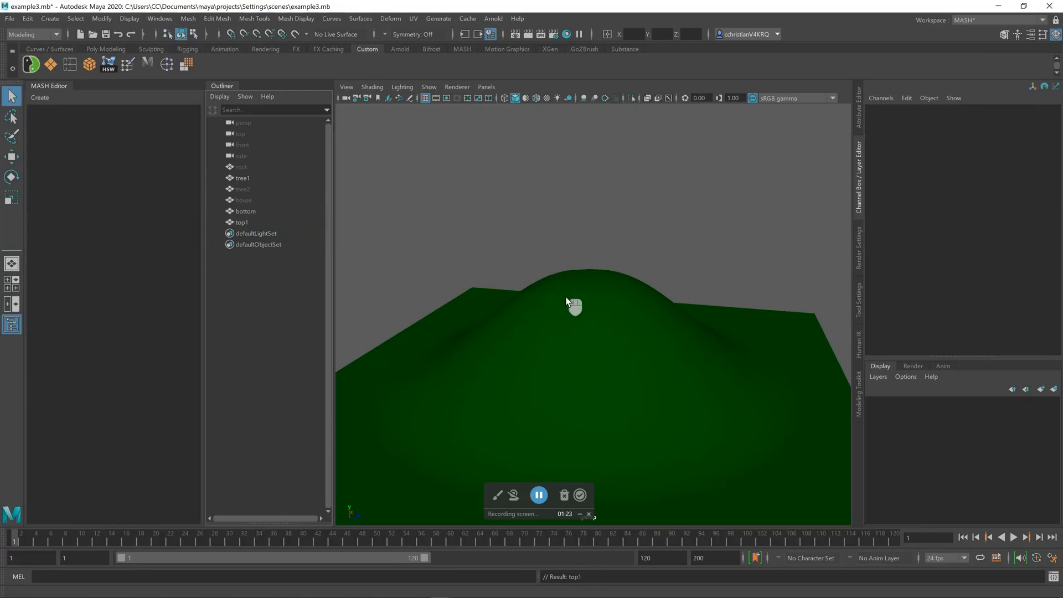
Create a MASH network from tree1, tree2 and rock, and check the instances inside the hill in wireframe display.
alt+drag(554, 351, 546, 296)
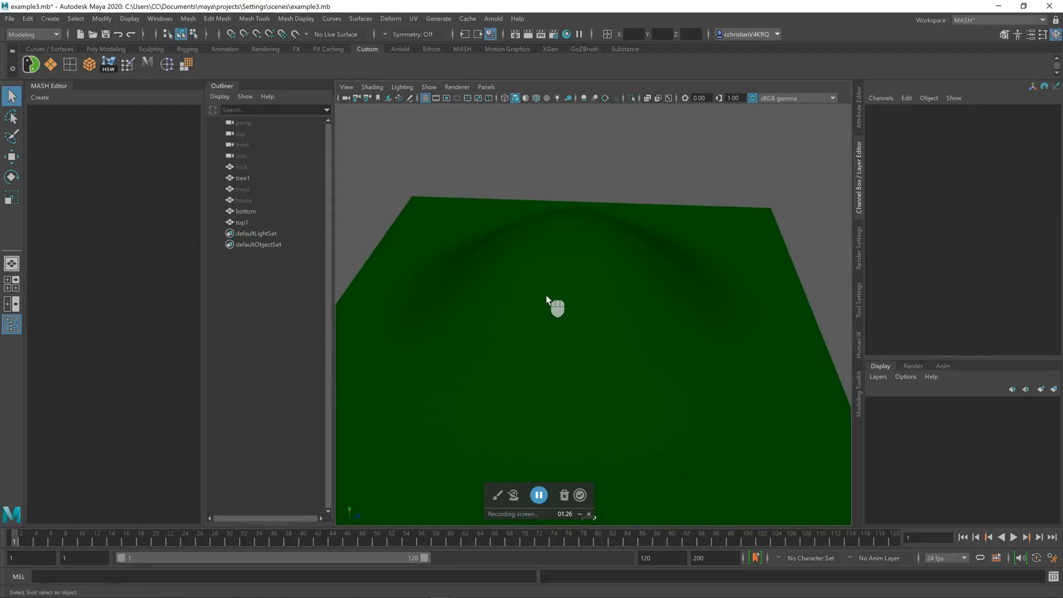
click(247, 180)
ctrl+click(252, 189)
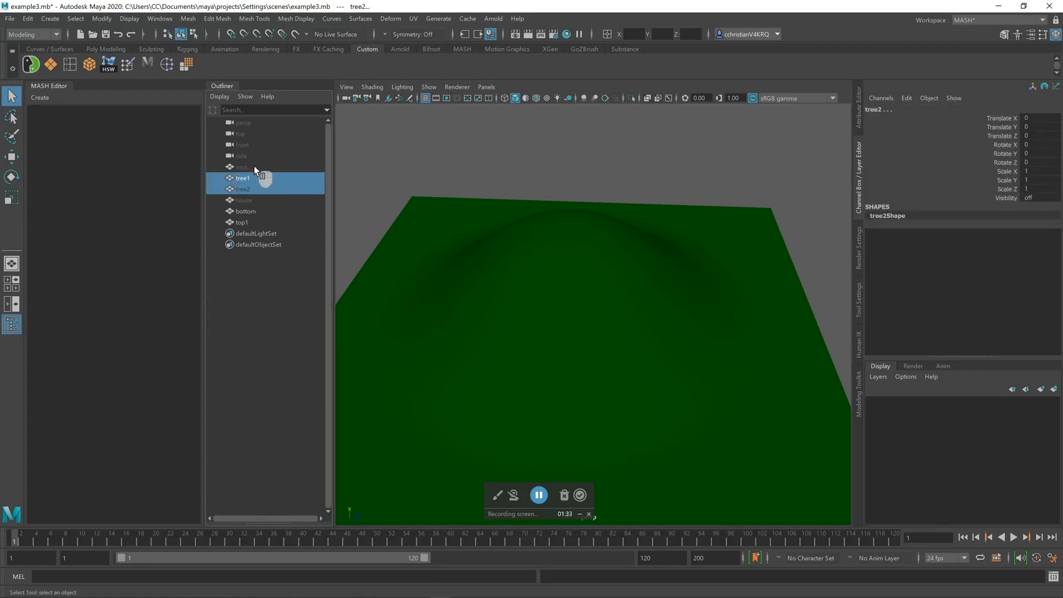
ctrl+click(254, 167)
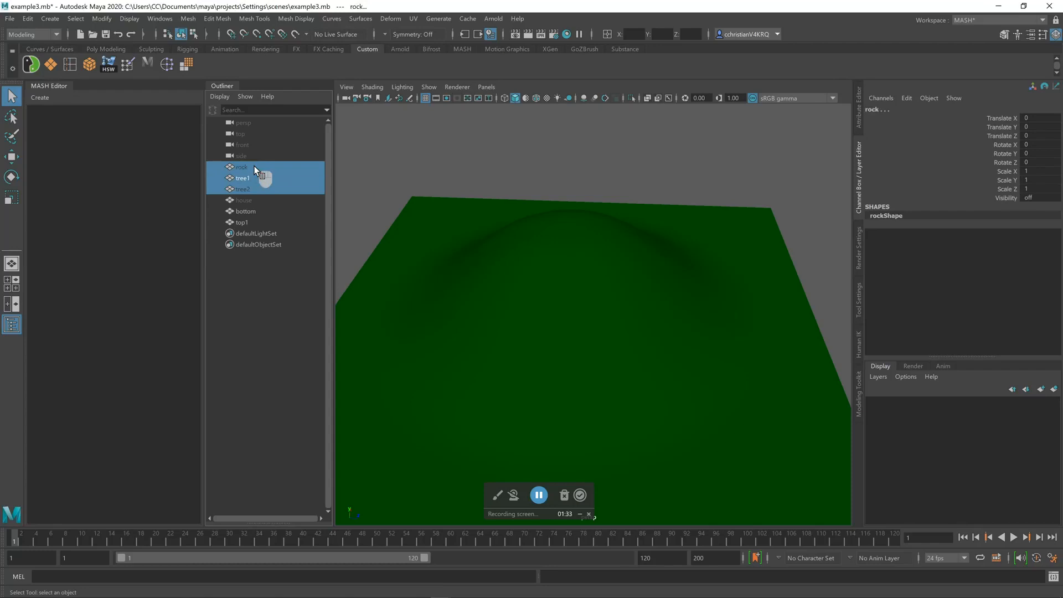
click(41, 97)
click(81, 110)
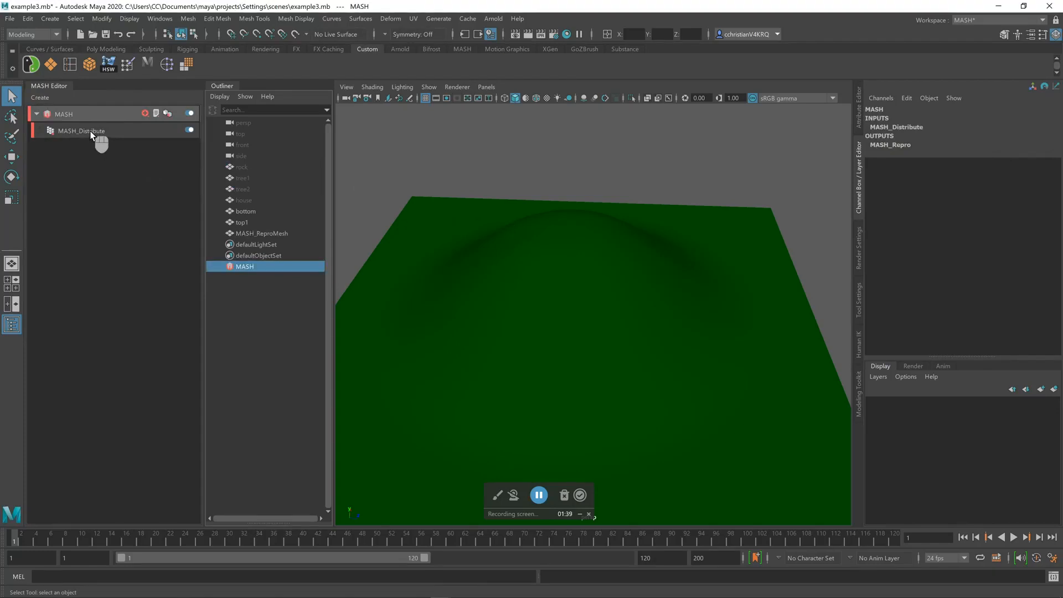
mouse_move(630, 332)
alt+mouse_down()
mouse_move(636, 304)
mouse_move(642, 331)
alt+mouse_up()
key(4)
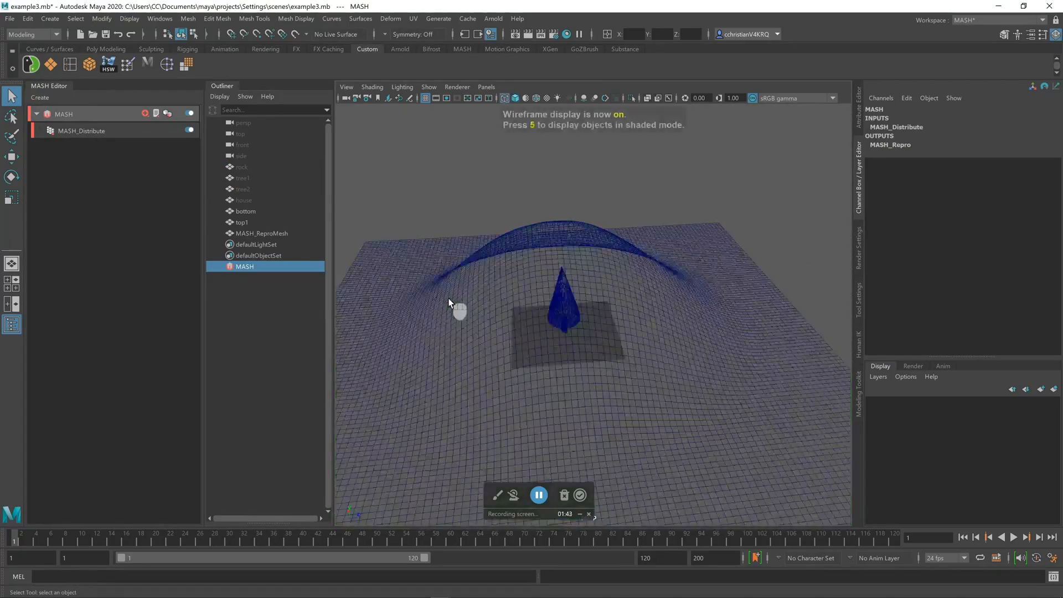
key(5)
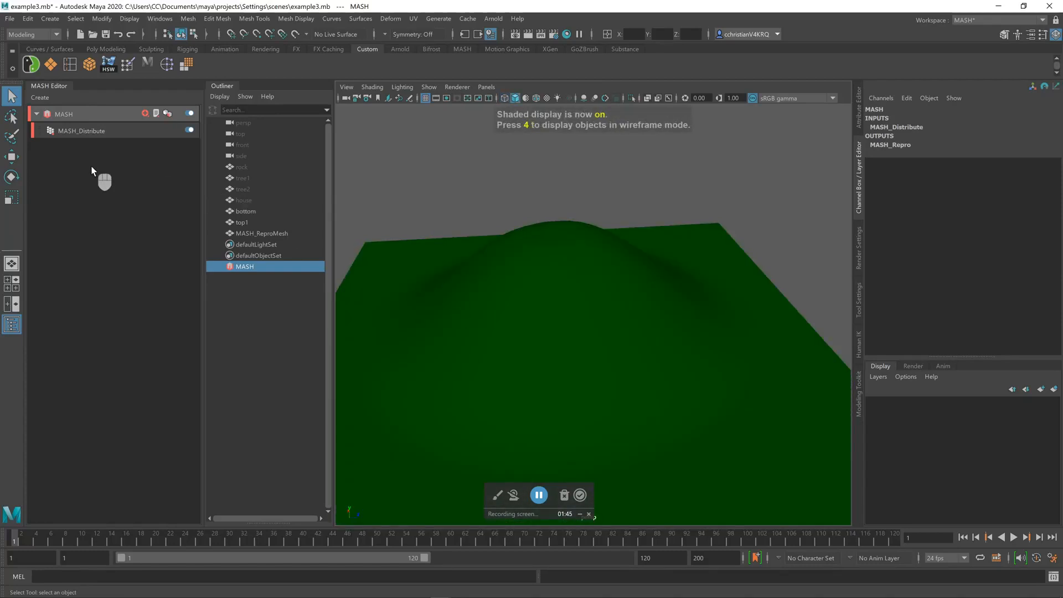
Set the MASH_Distribute distribution type to Mesh and connect the bottom mesh as its input mesh.
click(112, 132)
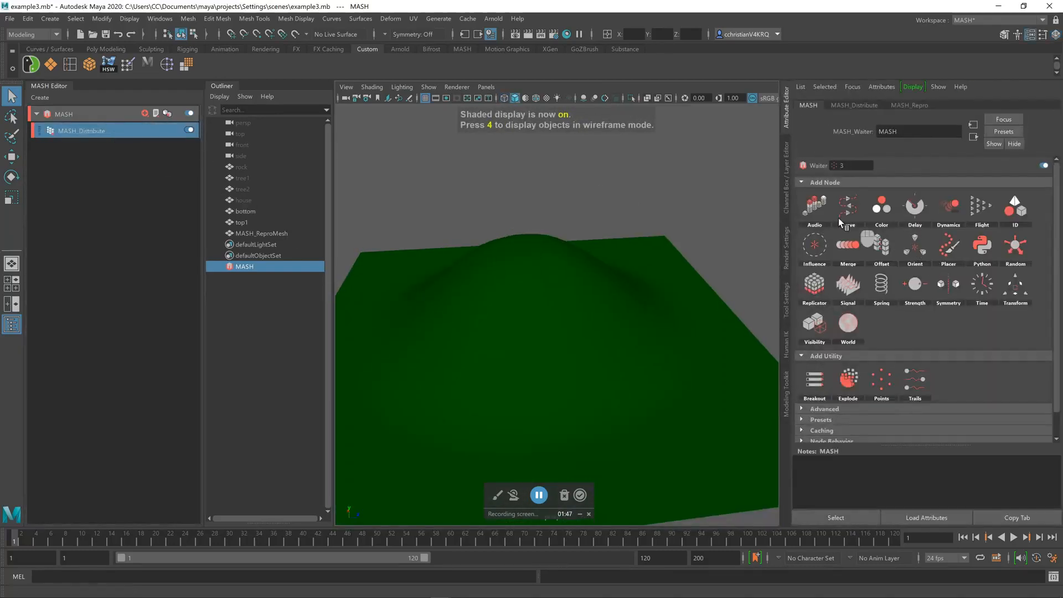
click(104, 131)
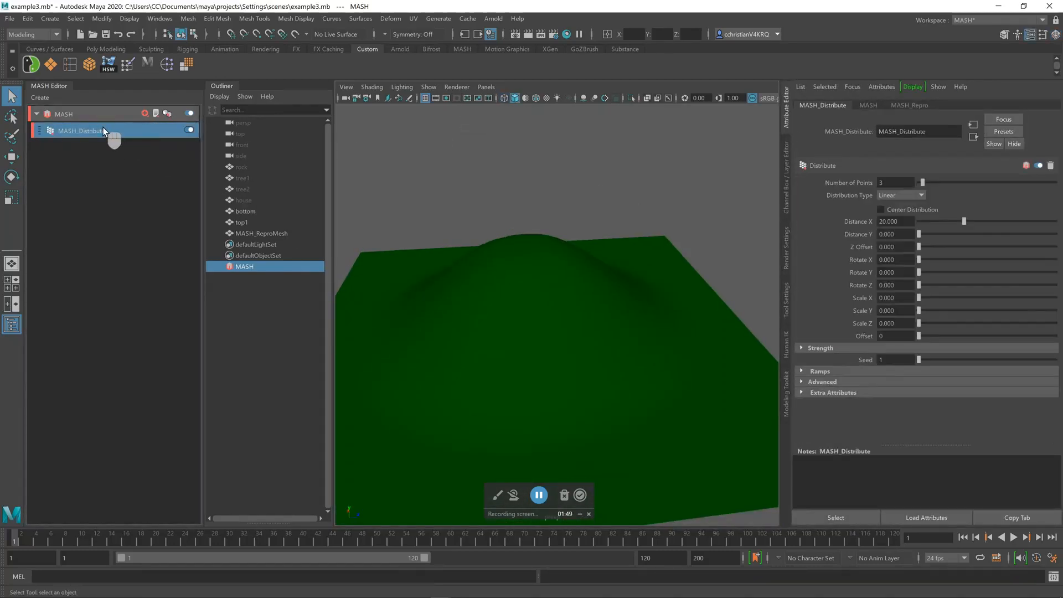
click(921, 196)
click(913, 240)
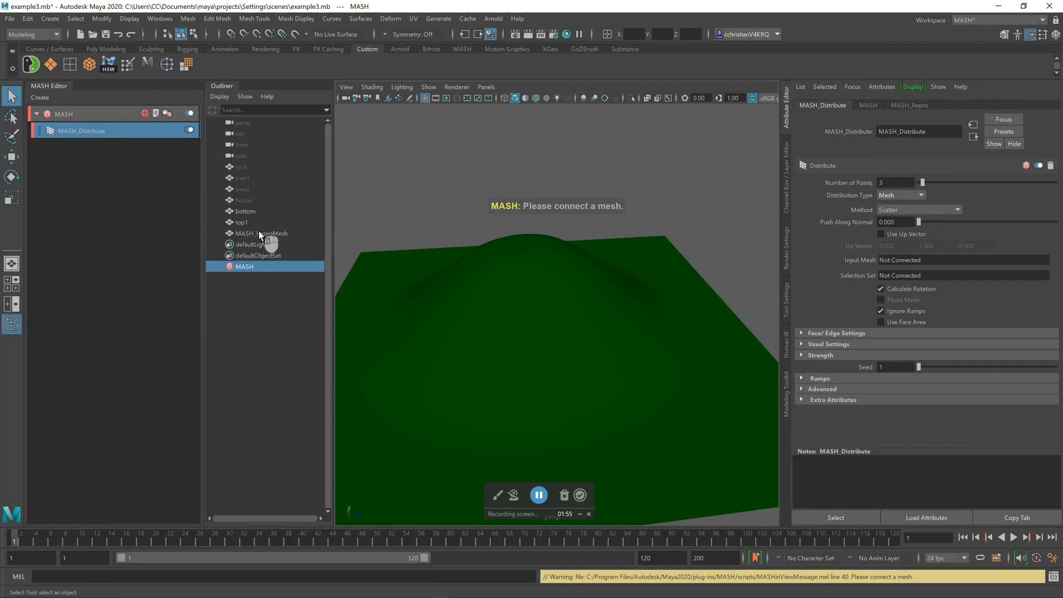
click(247, 211)
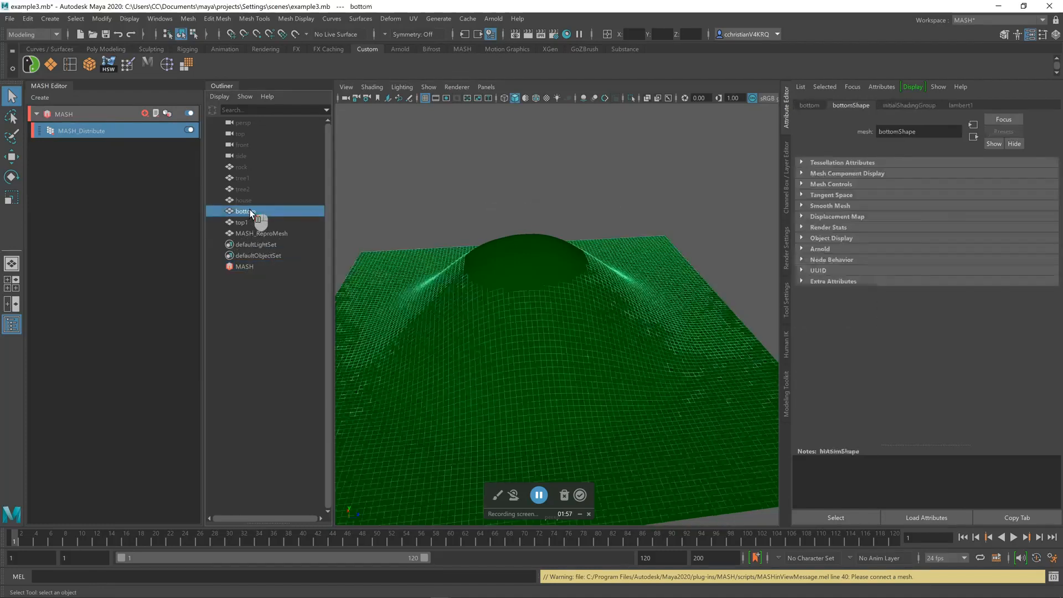
drag(256, 213, 97, 134)
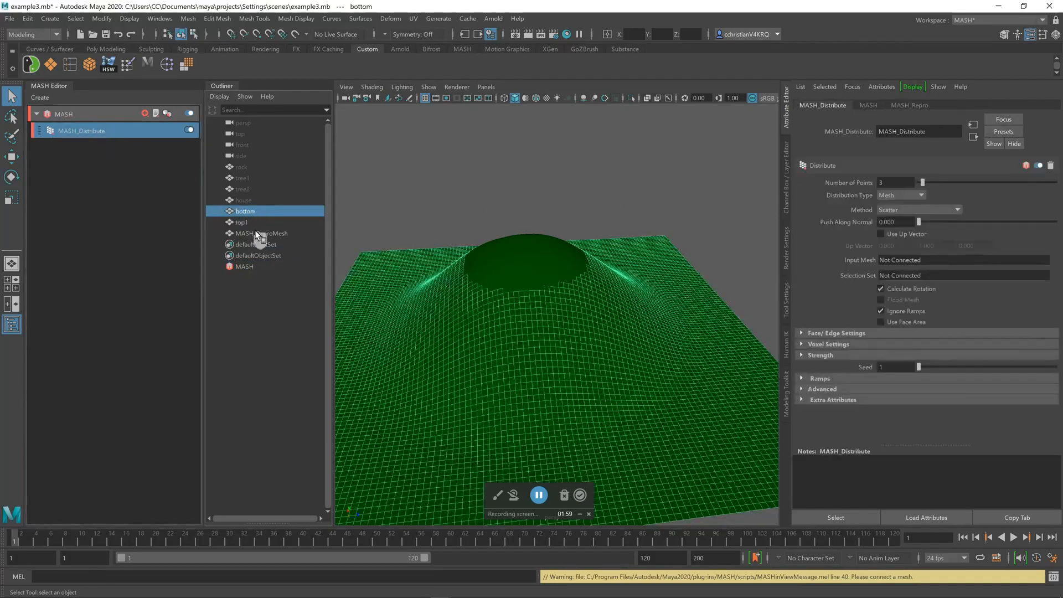
drag(248, 212, 527, 221)
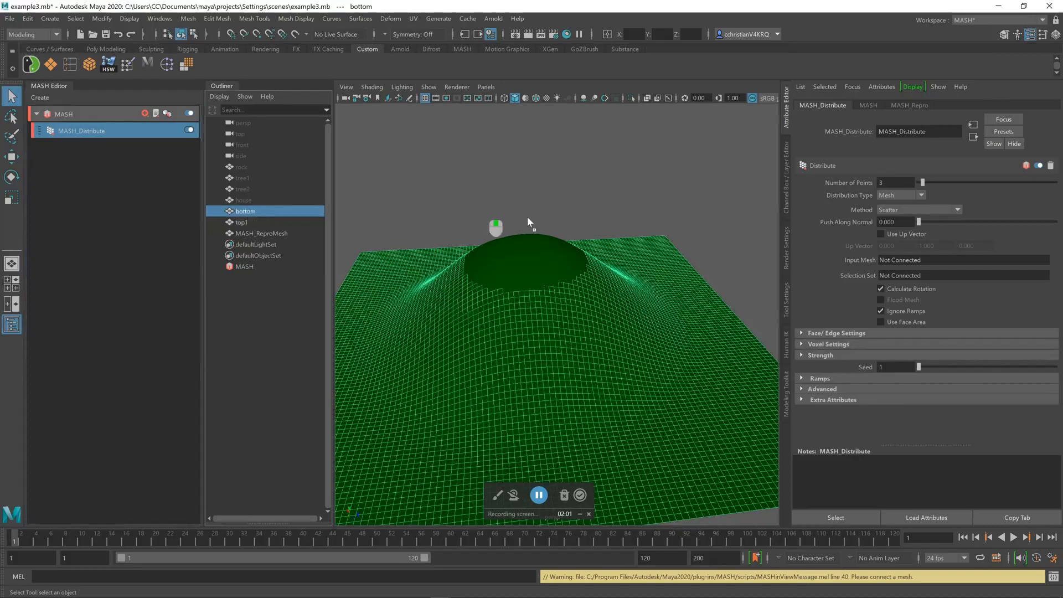
drag(925, 260, 916, 260)
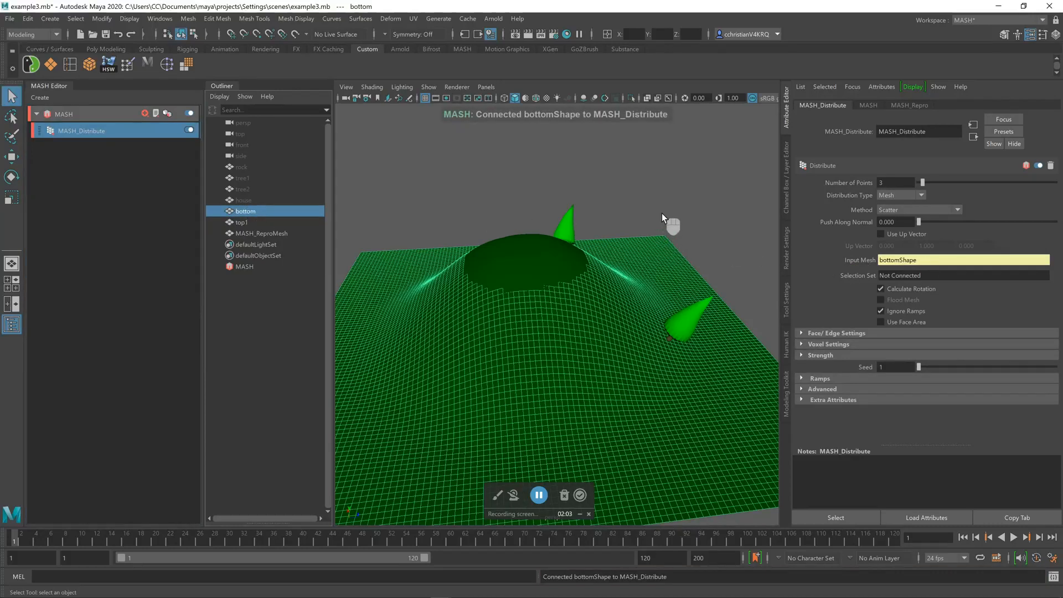
Set the number of points on MASH_Distribute to 50.
drag(890, 183, 872, 169)
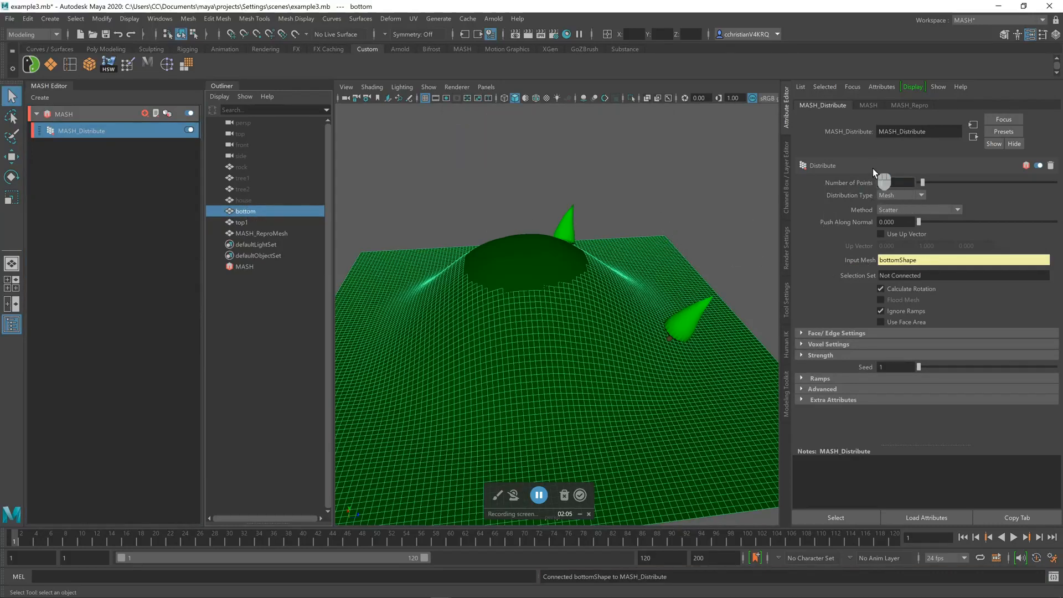
text(50)
key(Return)
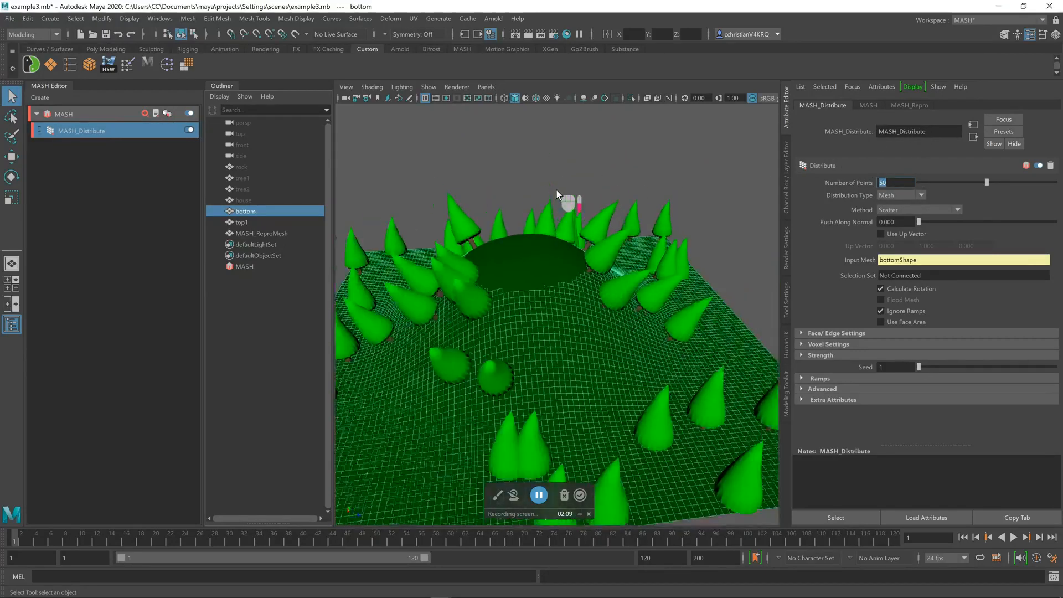
Add an ID node to the MASH network to mix both trees and the rock across the lower hill.
click(913, 105)
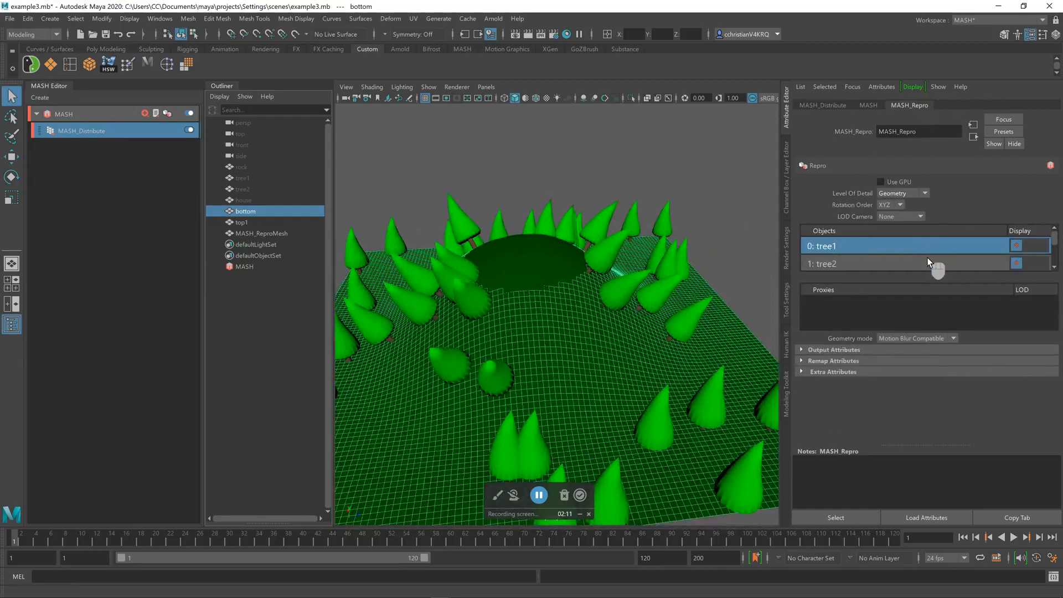
click(831, 109)
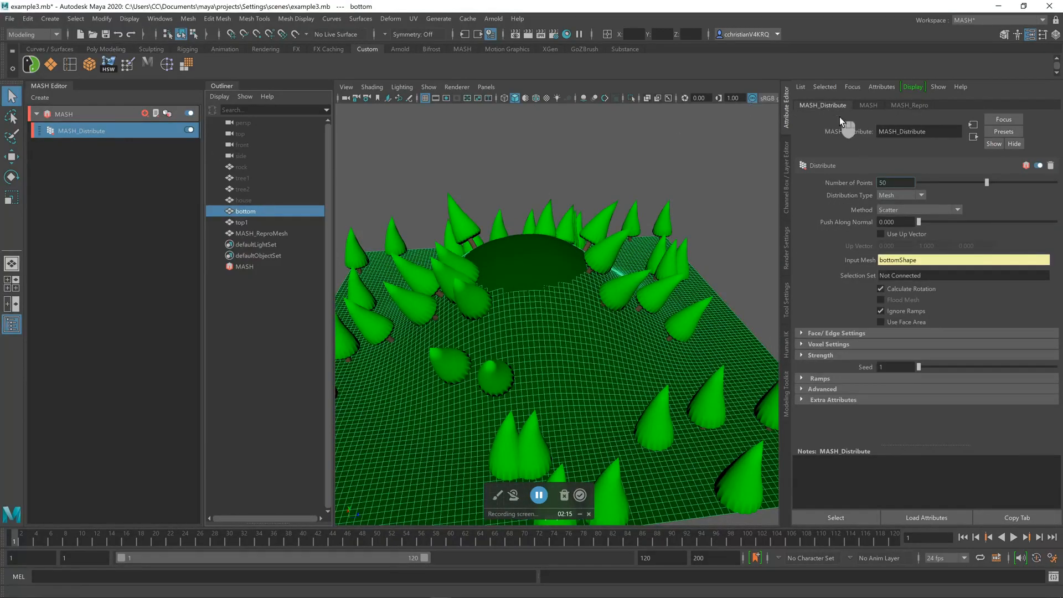
click(877, 108)
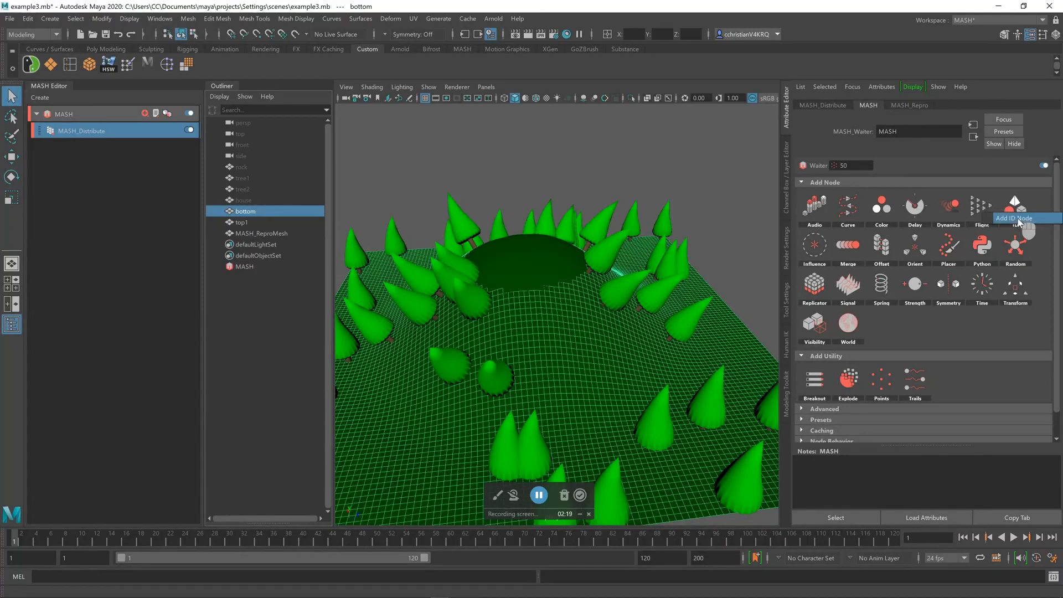
click(1017, 220)
alt+drag(665, 245, 700, 227)
scroll(489, 222, down, 4)
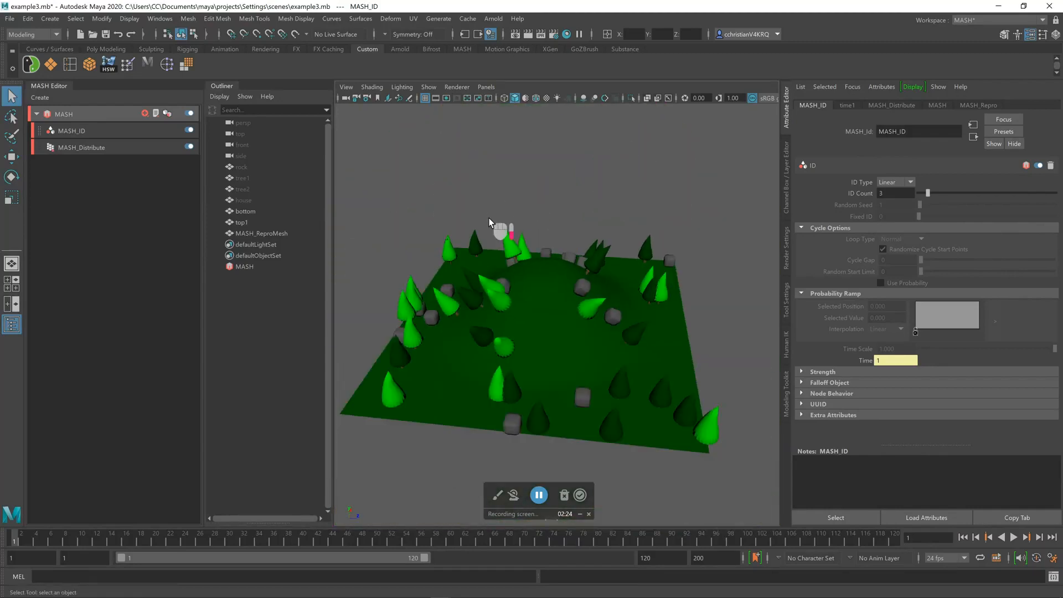
Create a second MASH network from the house mesh.
click(246, 223)
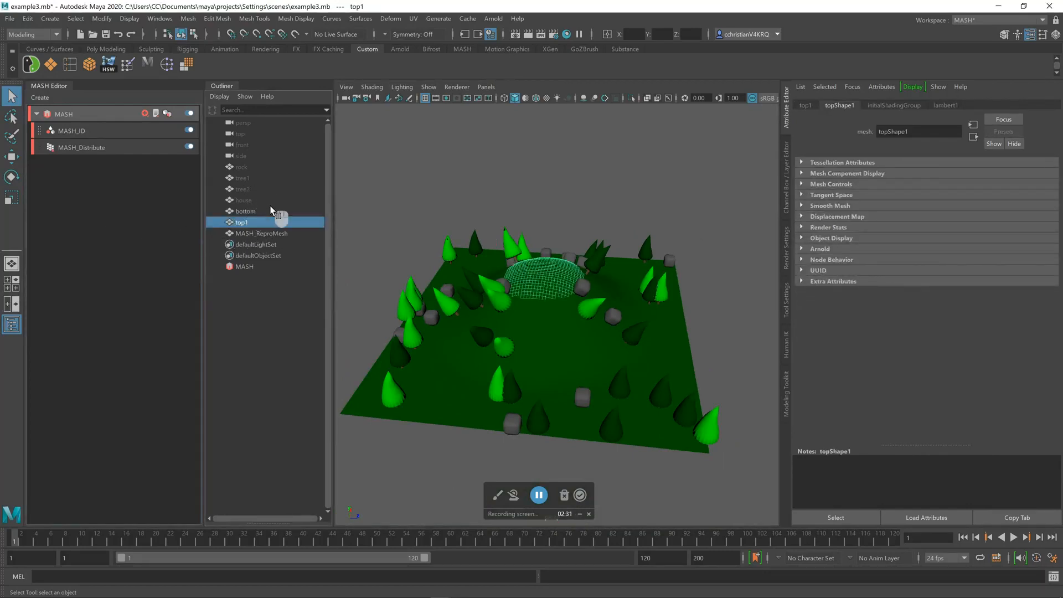
click(243, 201)
click(40, 98)
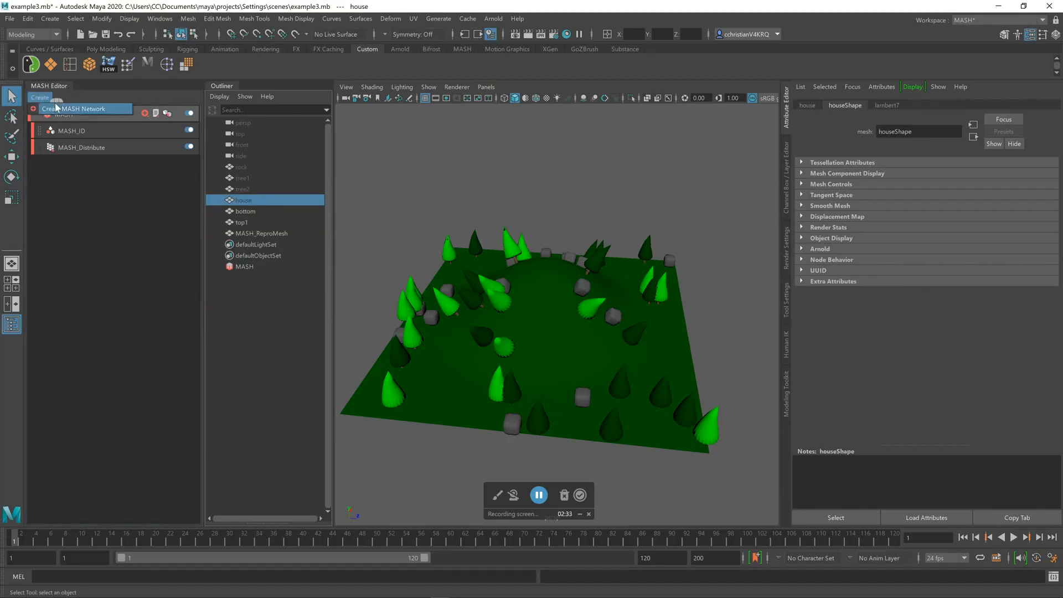
click(71, 113)
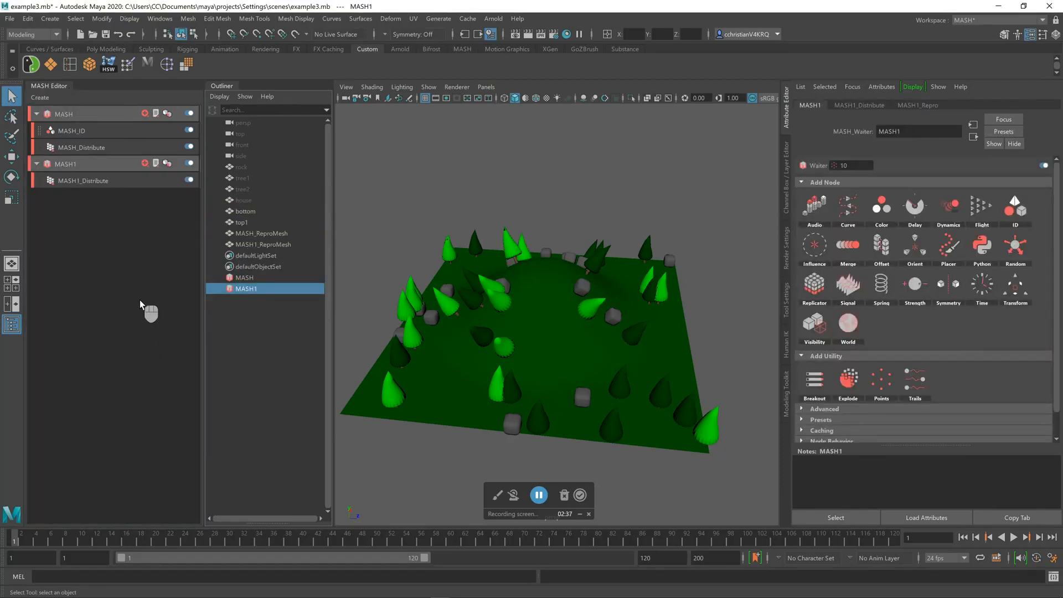
Set the MASH1_Distribute distribution type to Mesh and connect the top1 mesh as its input mesh.
click(108, 181)
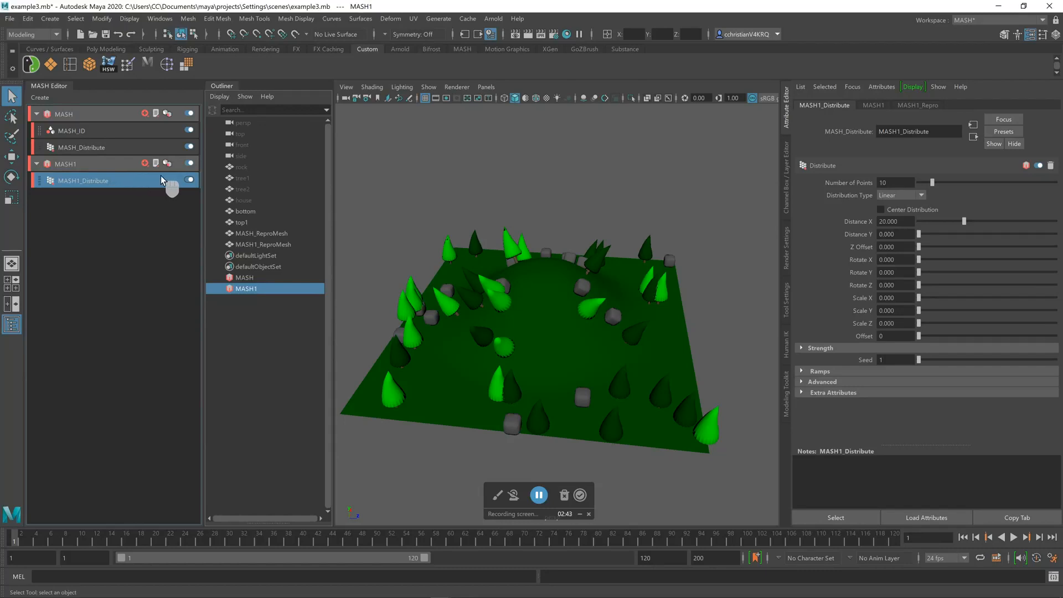
click(917, 193)
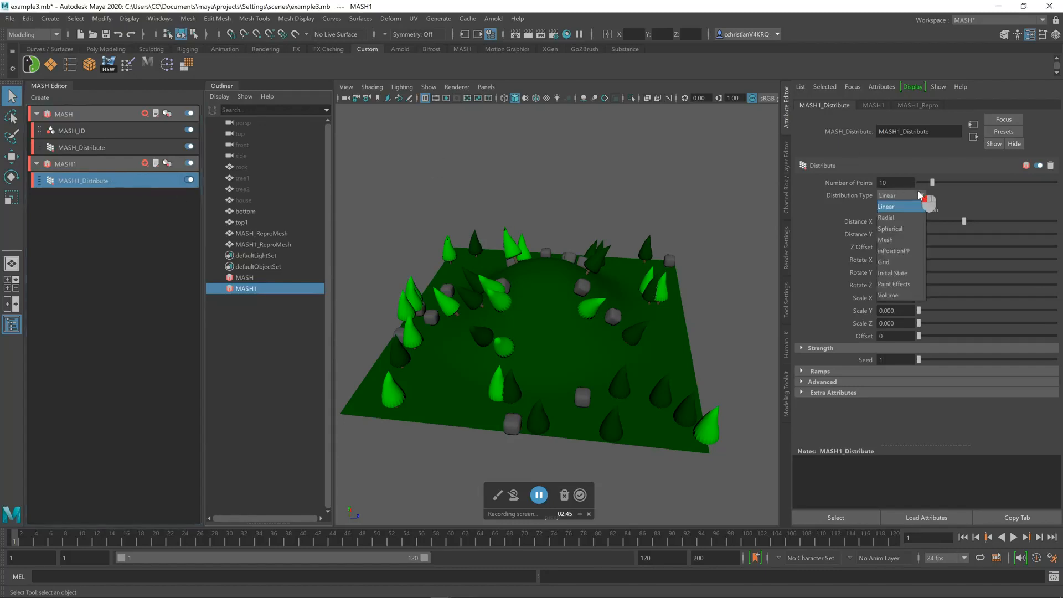
click(902, 239)
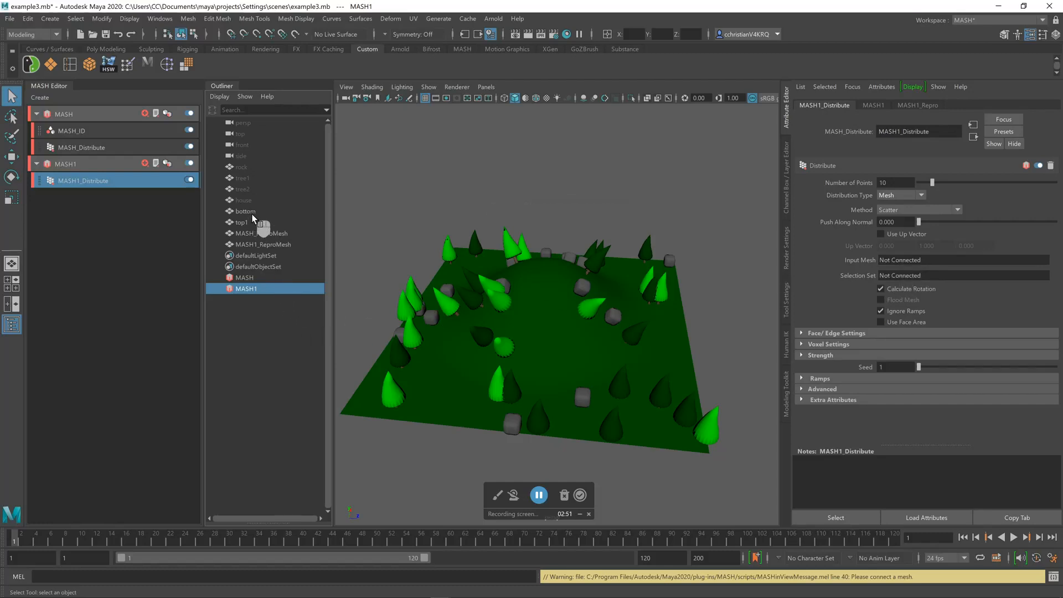
middle_drag(241, 224, 377, 224)
middle_drag(900, 246, 929, 261)
alt+drag(714, 302, 741, 249)
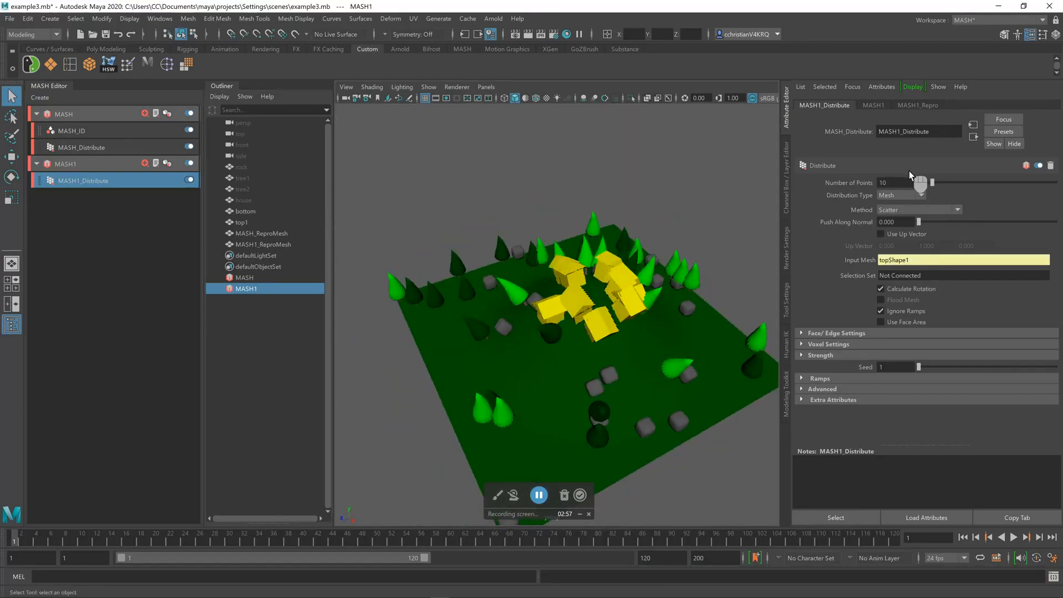
Set the number of points on MASH1_Distribute to 5 to thin out the houses on the hilltop.
double_click(891, 183)
text(5)
key(Return)
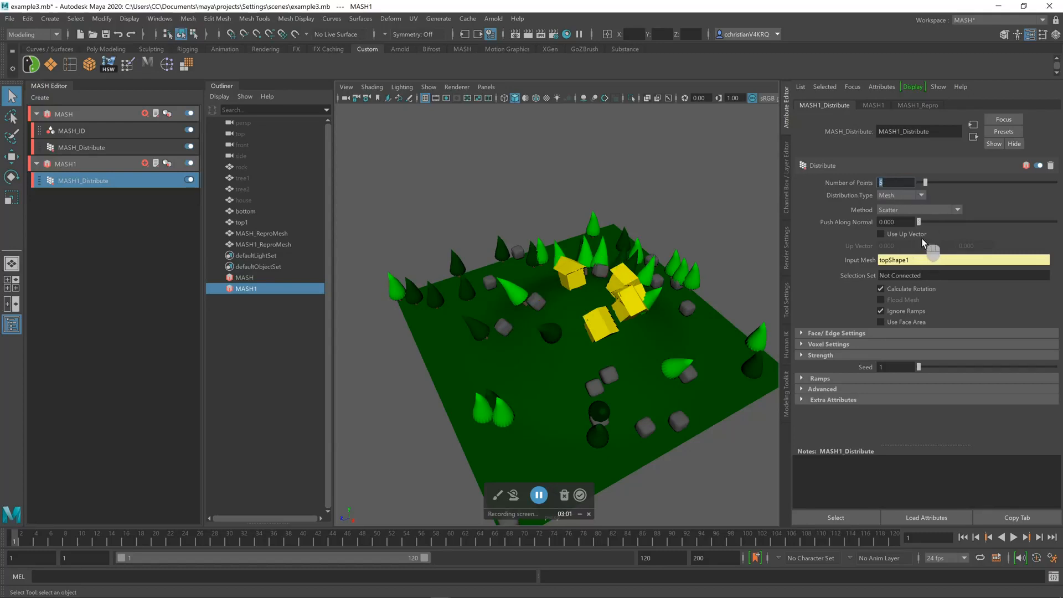
mouse_move(754, 210)
alt+mouse_down()
mouse_move(671, 203)
mouse_move(747, 204)
alt+mouse_up()
alt+right_drag(523, 204, 675, 158)
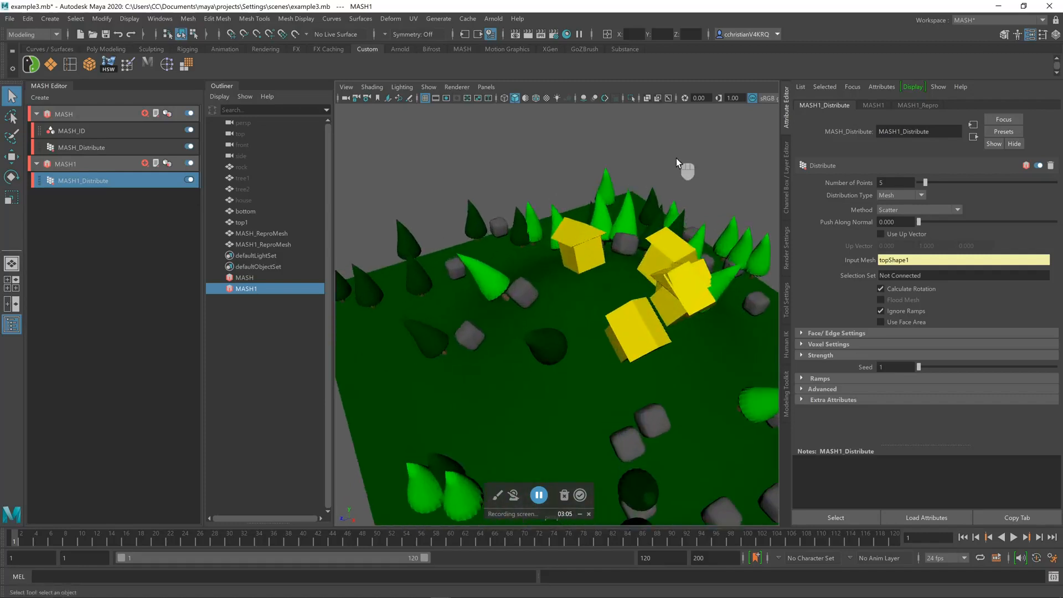
alt+drag(676, 158, 537, 276)
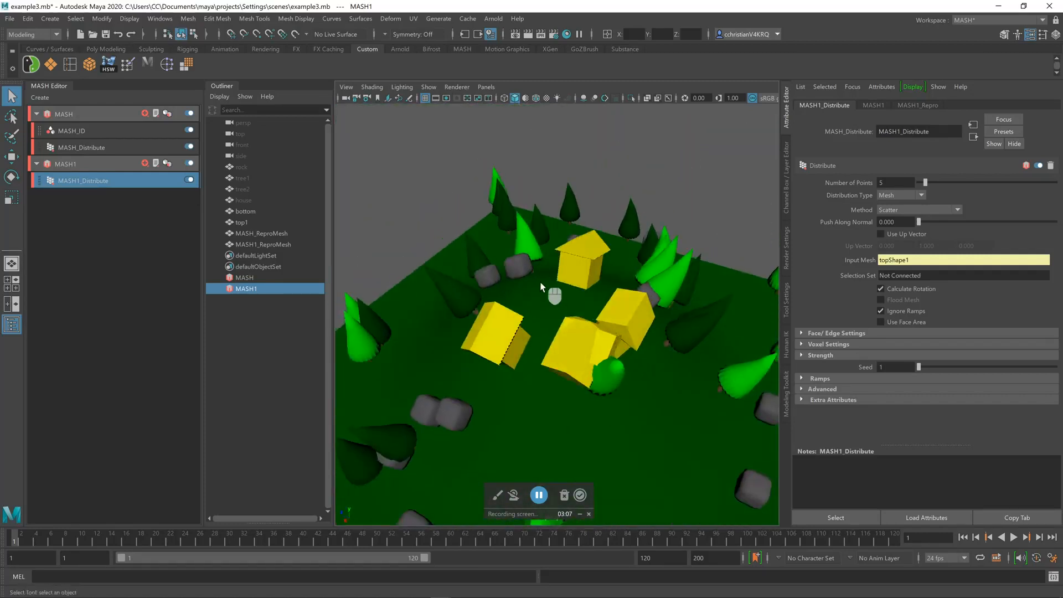
alt+drag(537, 194, 604, 155)
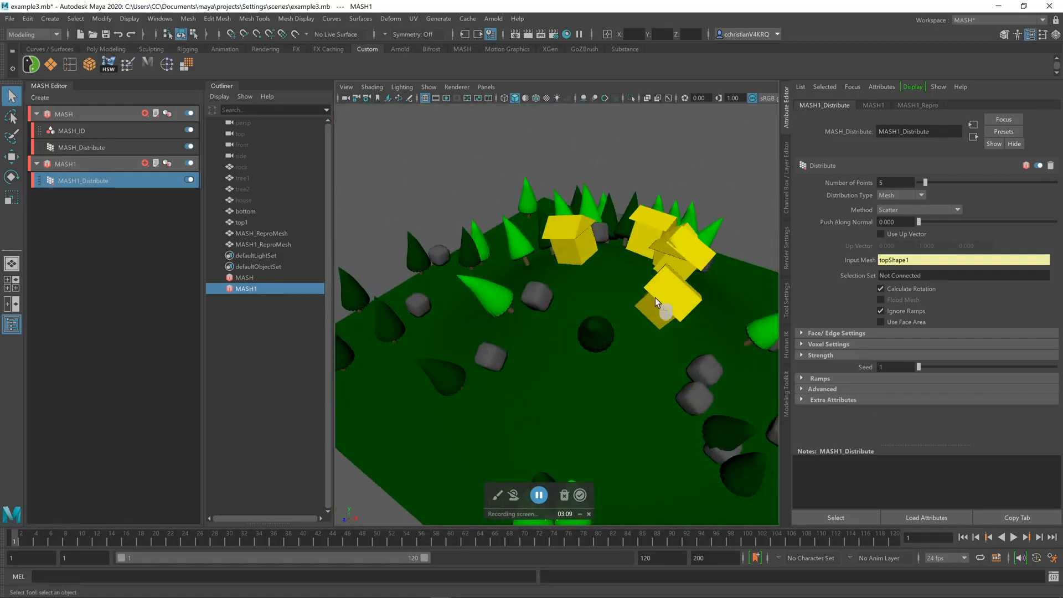
alt+drag(678, 166, 647, 185)
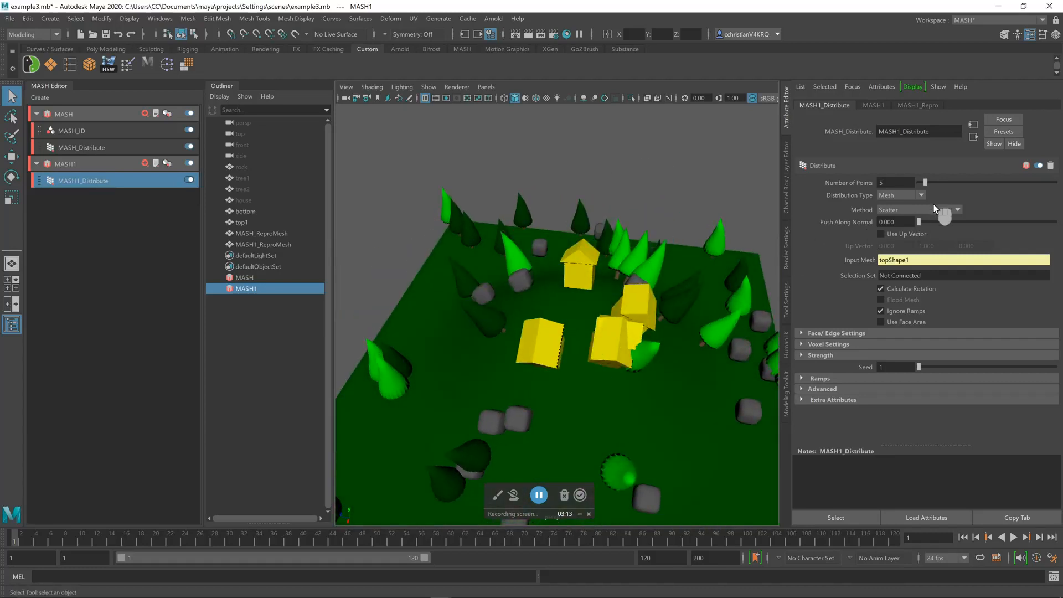
Reduce the number of points on MASH1_Distribute to 3 for the houses on the hilltop.
text(3)
key(Return)
alt+drag(625, 180, 691, 183)
scroll(616, 199, up, 5)
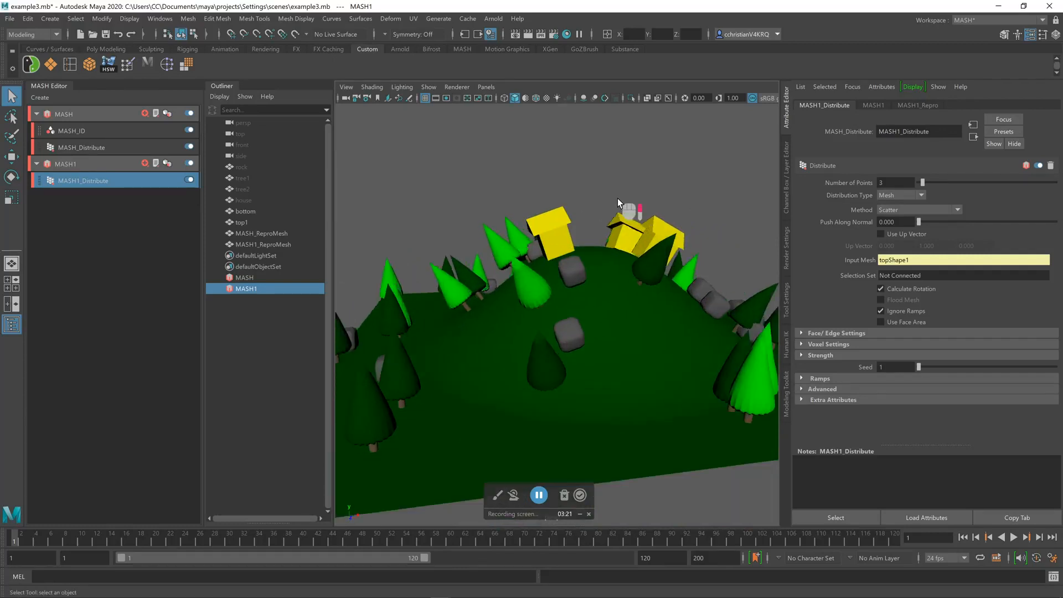
alt+drag(617, 198, 628, 149)
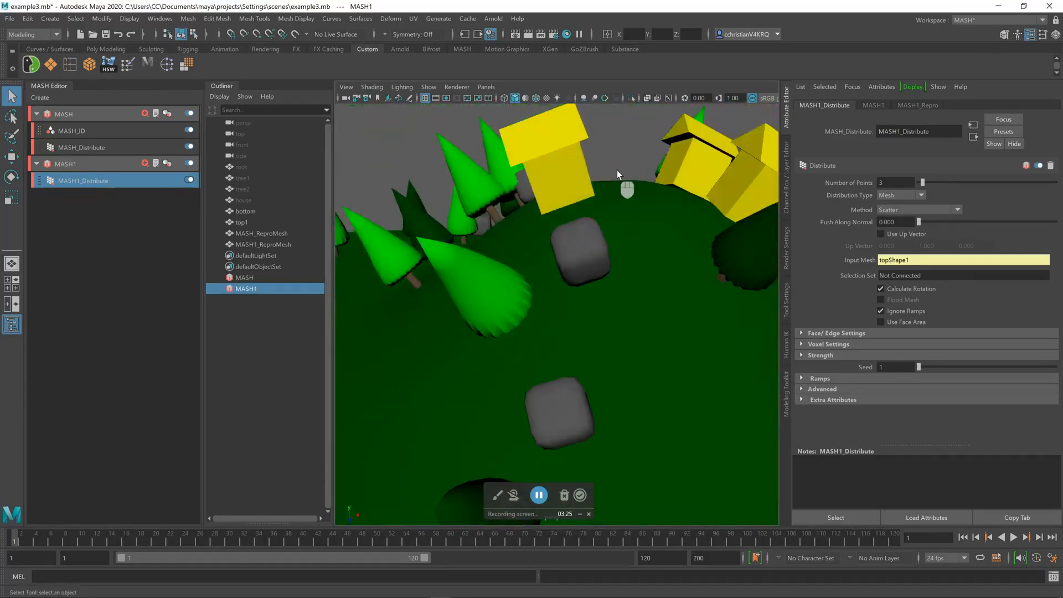
scroll(614, 166, down, 4)
alt+drag(570, 173, 524, 166)
scroll(565, 195, down, 5)
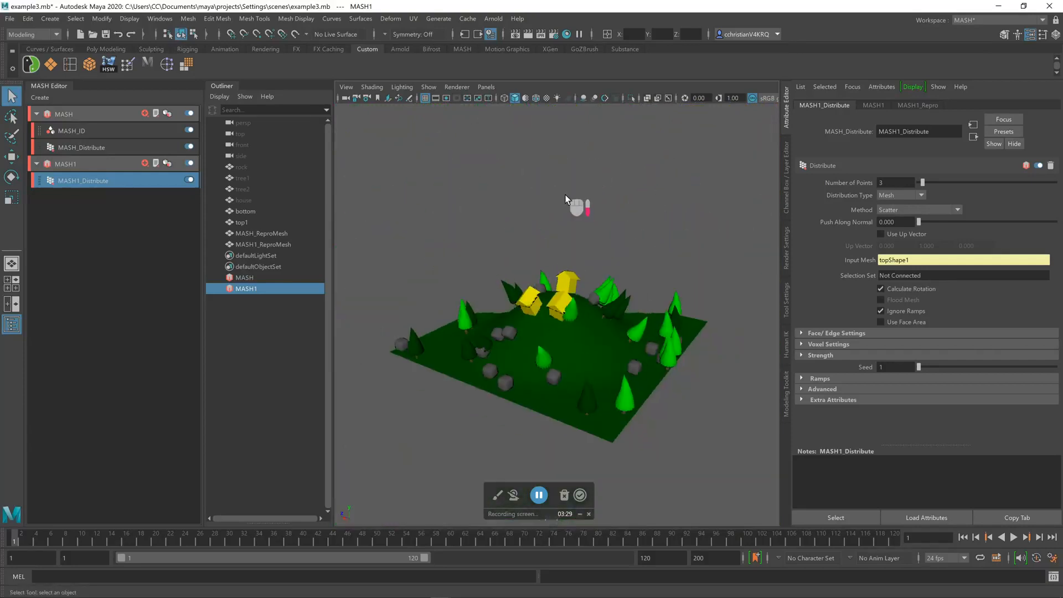
alt+drag(564, 195, 641, 231)
Add a Random node to the first MASH network, with Uniform Scale enabled and Absolute Scale disabled.
click(103, 115)
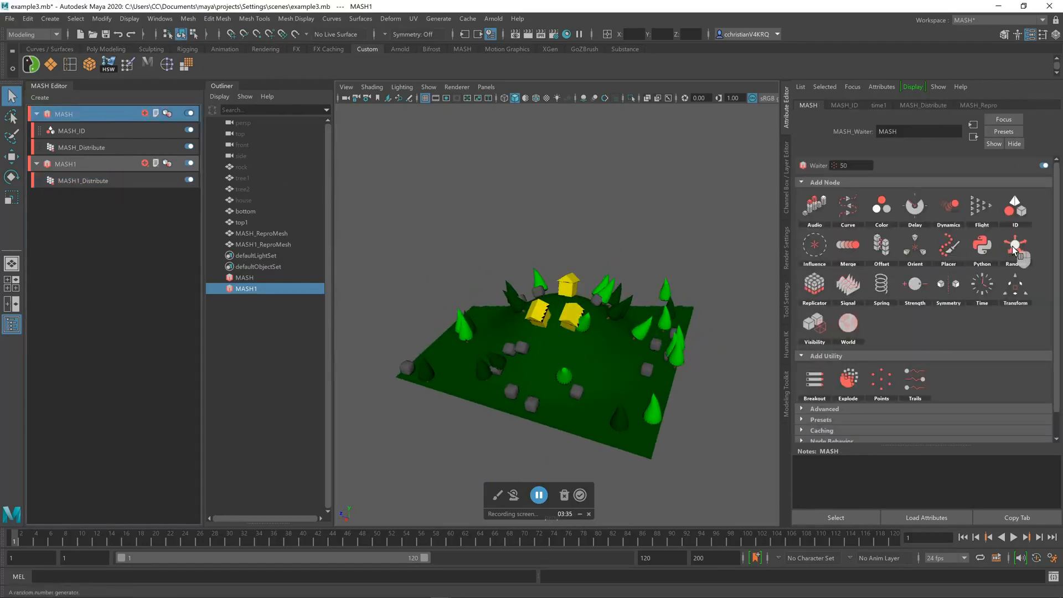
click(1016, 259)
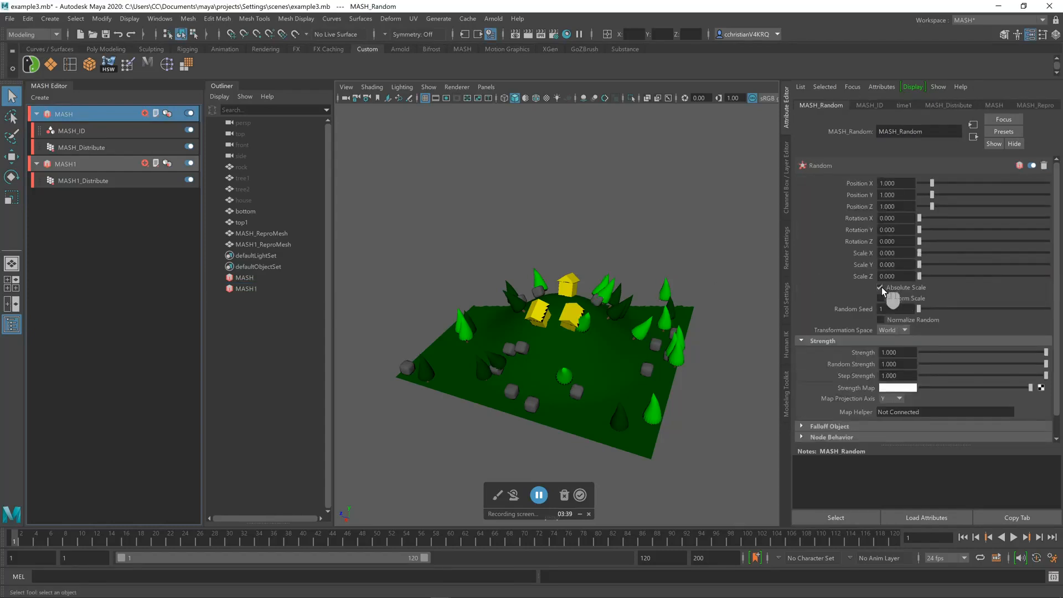
click(880, 298)
click(880, 288)
Set Scale X on MASH_Random to about 0.733 to vary the sizes of the trees and rocks.
drag(920, 253, 940, 249)
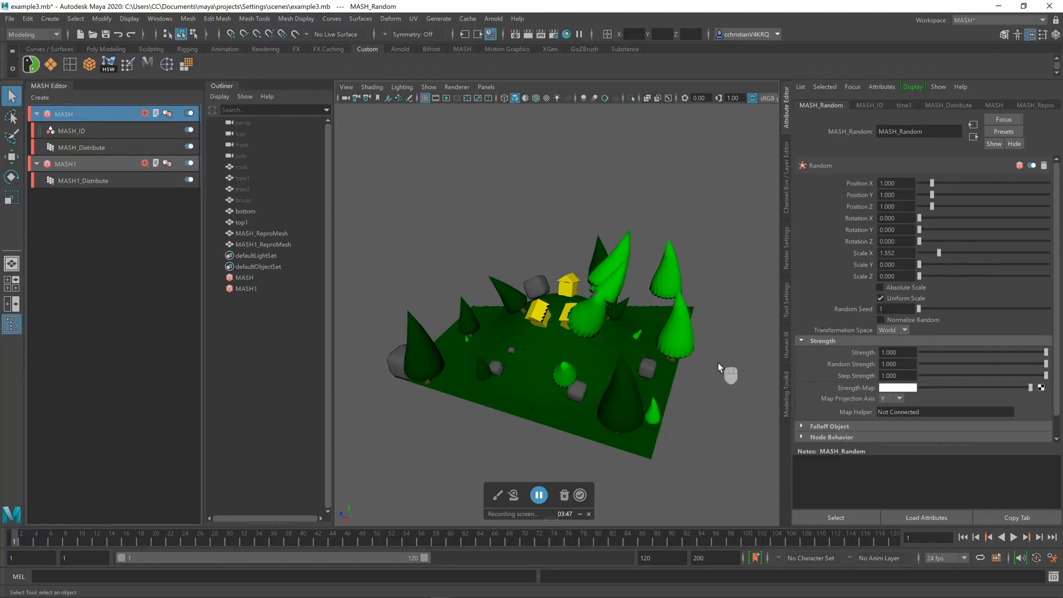
mouse_move(718, 367)
alt+mouse_down()
mouse_move(631, 362)
mouse_move(731, 357)
mouse_move(732, 372)
mouse_move(719, 365)
alt+mouse_up()
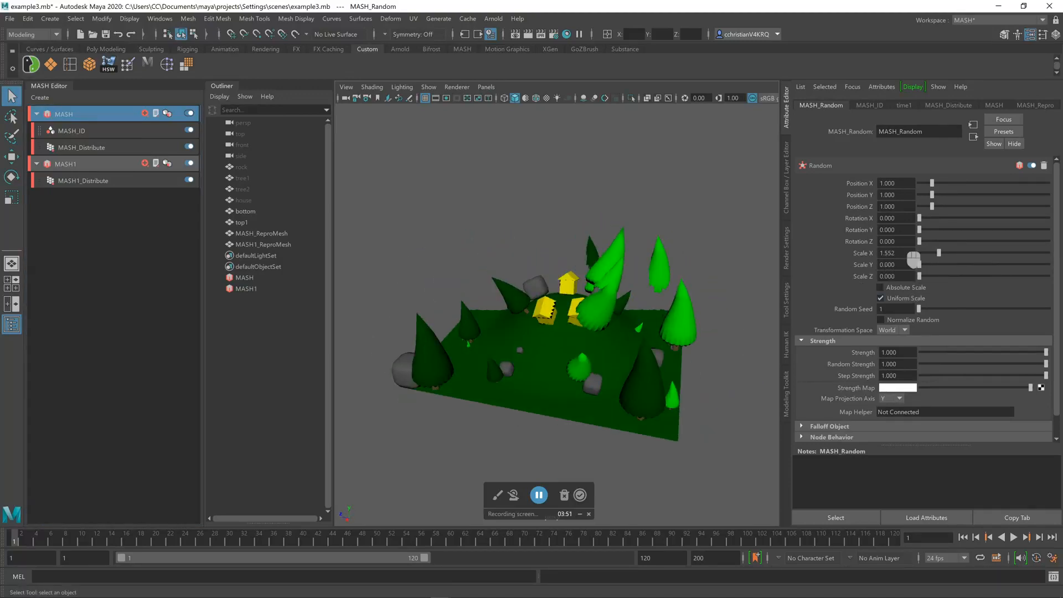
drag(939, 252, 928, 254)
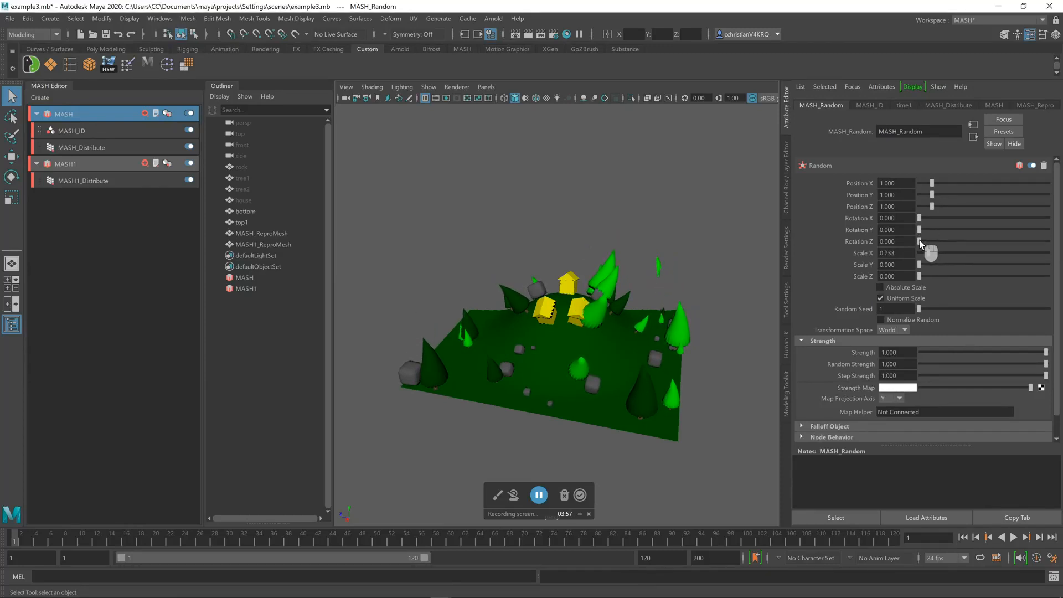
drag(919, 241, 911, 221)
alt+drag(735, 331, 658, 383)
scroll(558, 354, up, 4)
scroll(563, 356, down, 3)
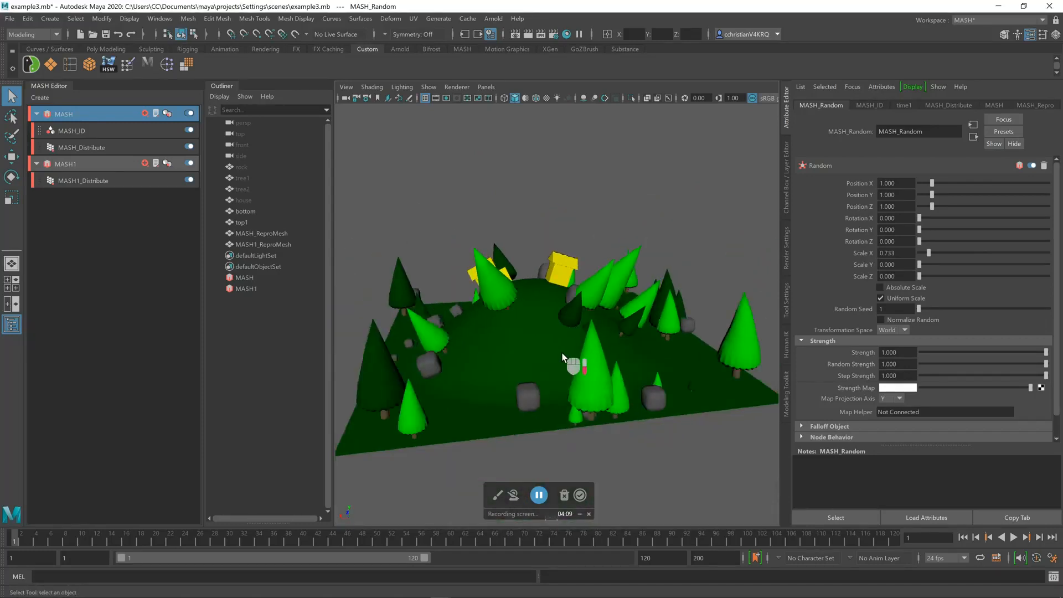
alt+drag(684, 339, 642, 363)
alt+middle_drag(642, 364, 645, 320)
alt+drag(646, 321, 650, 428)
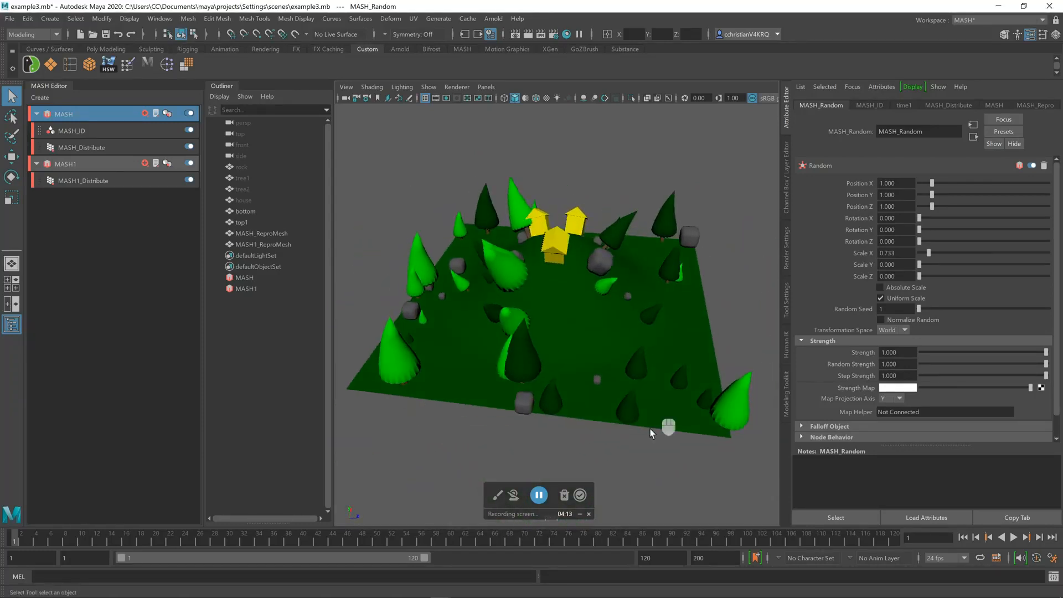